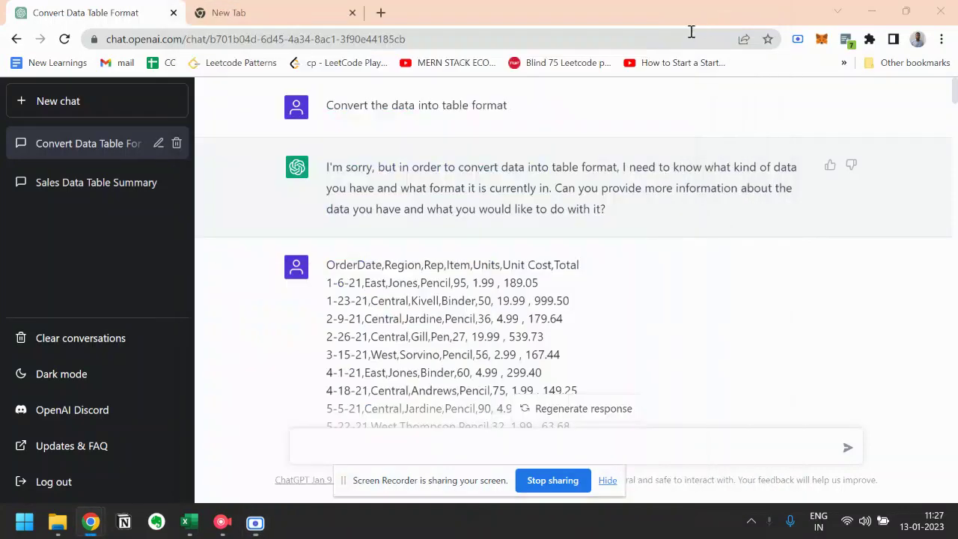
Step: Bring the Excel SampleData workbook forward and check the SalesOrders headers, OrderDate through Total
{"action": "left_click", "coordinate": [189, 520]}
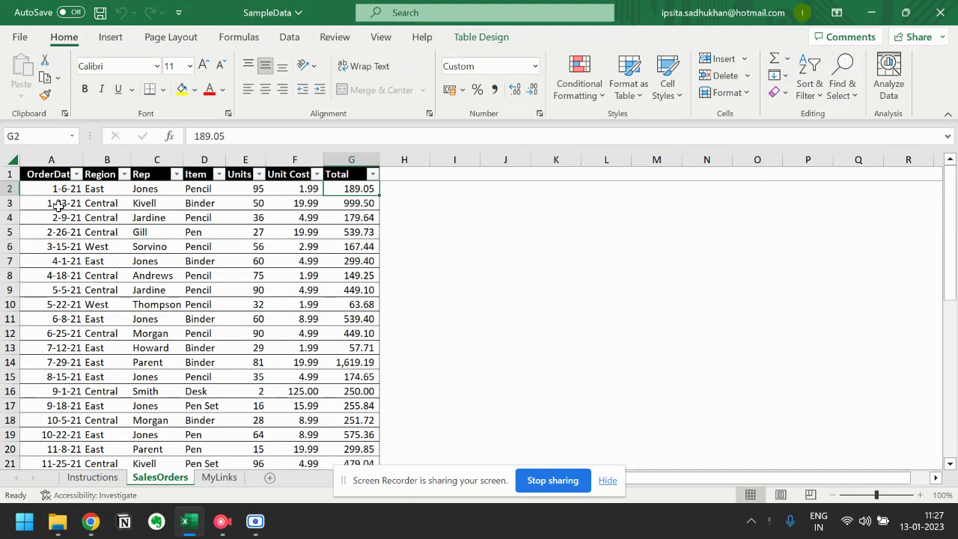
{"action": "left_click", "coordinate": [42, 175]}
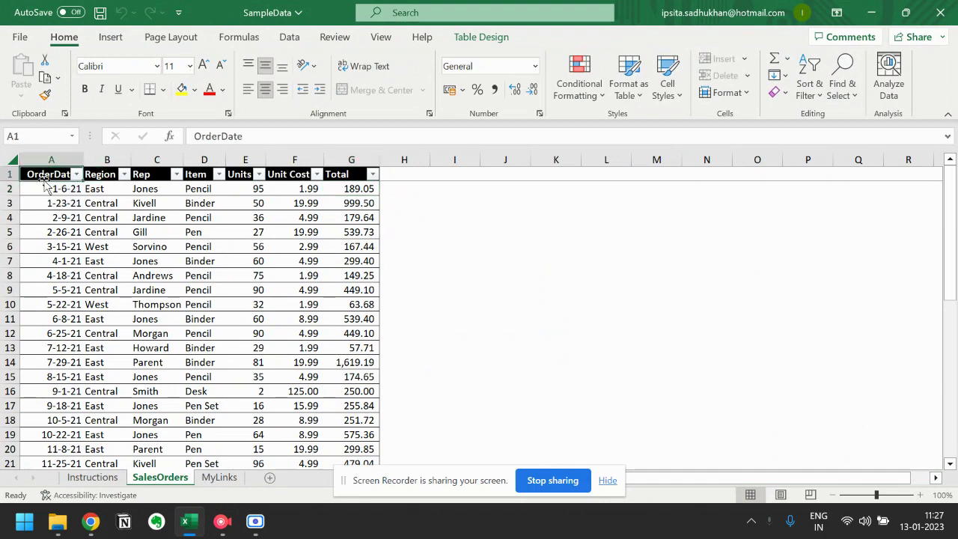
{"action": "left_click", "coordinate": [98, 174]}
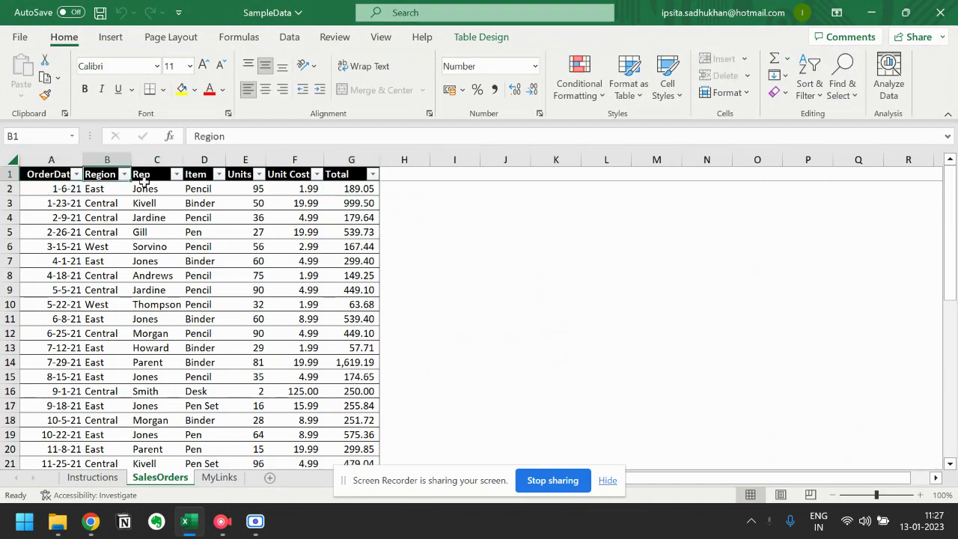
{"action": "left_click_drag", "start_coordinate": [143, 183], "coordinate": [144, 174]}
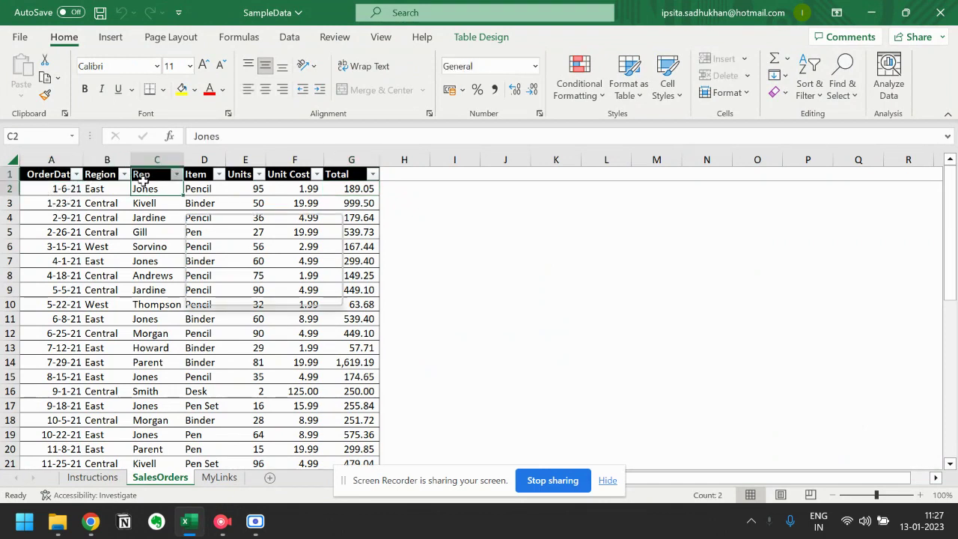
{"action": "left_click", "coordinate": [204, 178]}
{"action": "left_click", "coordinate": [244, 178]}
{"action": "left_click", "coordinate": [277, 178]}
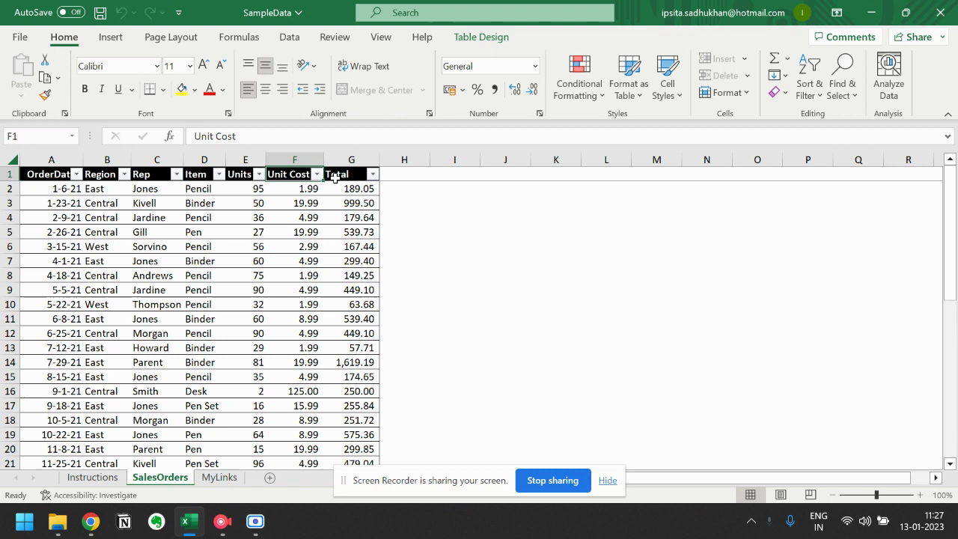
{"action": "left_click", "coordinate": [336, 178]}
Step: Select an empty cell beside the table and scroll through the sales rows and back
{"action": "left_click", "coordinate": [387, 205]}
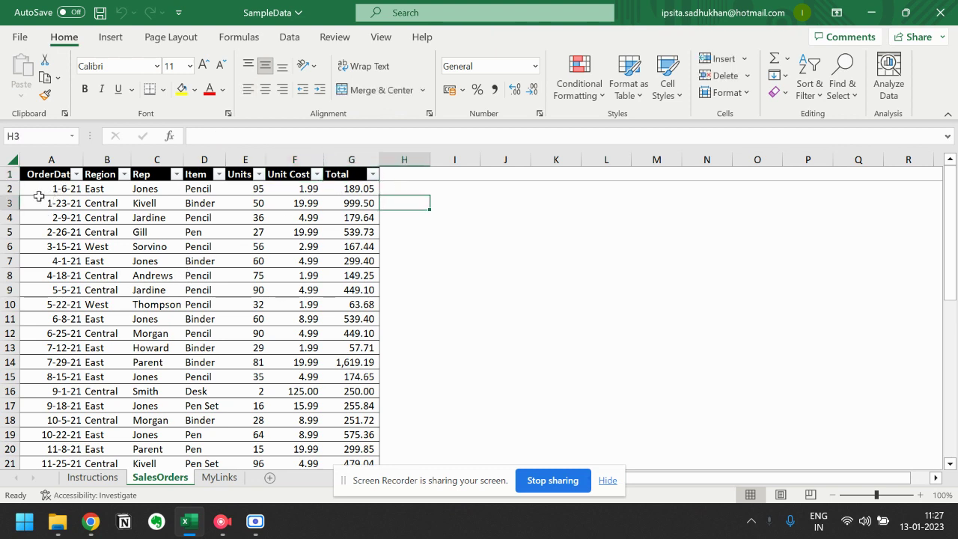
{"action": "scroll", "coordinate": [128, 237], "scroll_direction": "down", "scroll_amount": 11}
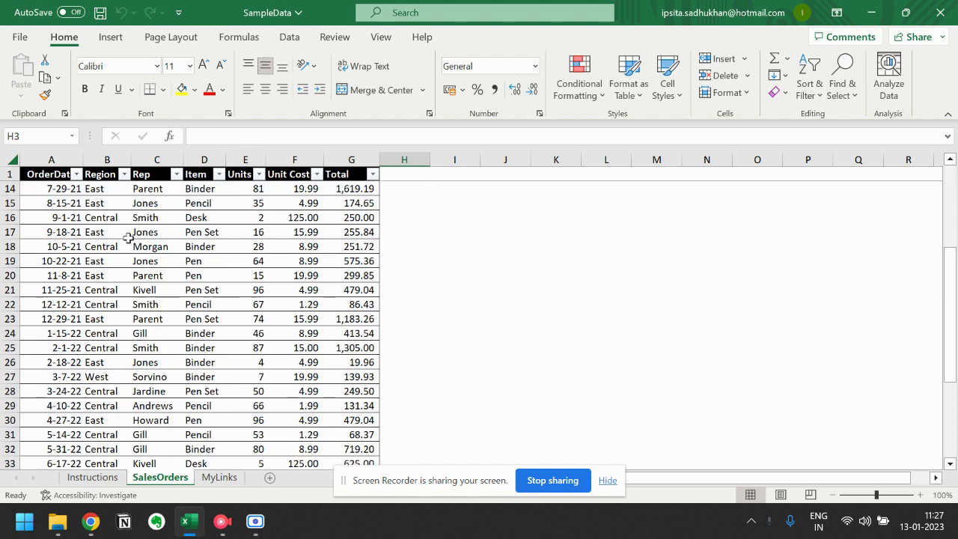
{"action": "scroll", "coordinate": [128, 236], "scroll_direction": "up", "scroll_amount": 1}
{"action": "scroll", "coordinate": [128, 237], "scroll_direction": "up", "scroll_amount": 10}
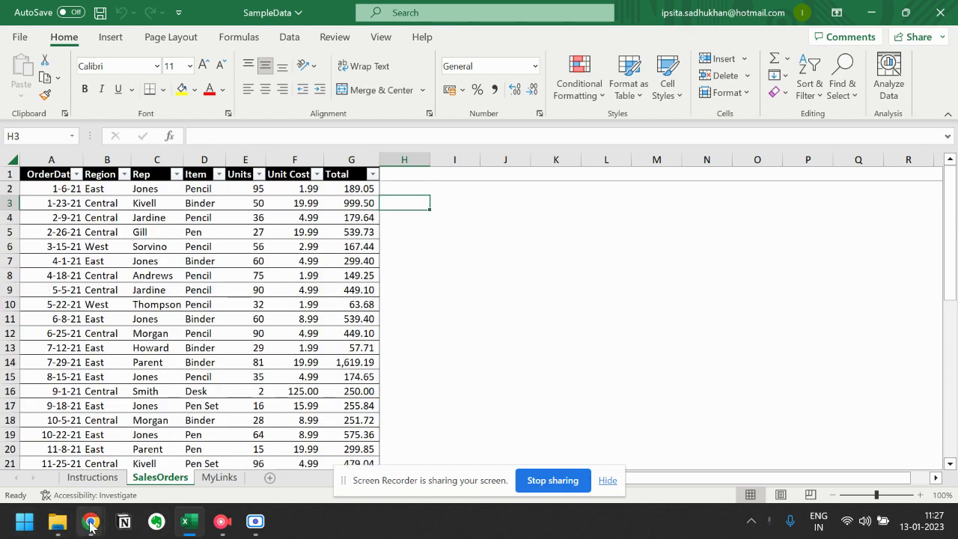
{"action": "mouse_move", "coordinate": [90, 520]}
{"action": "left_click", "coordinate": [77, 461]}
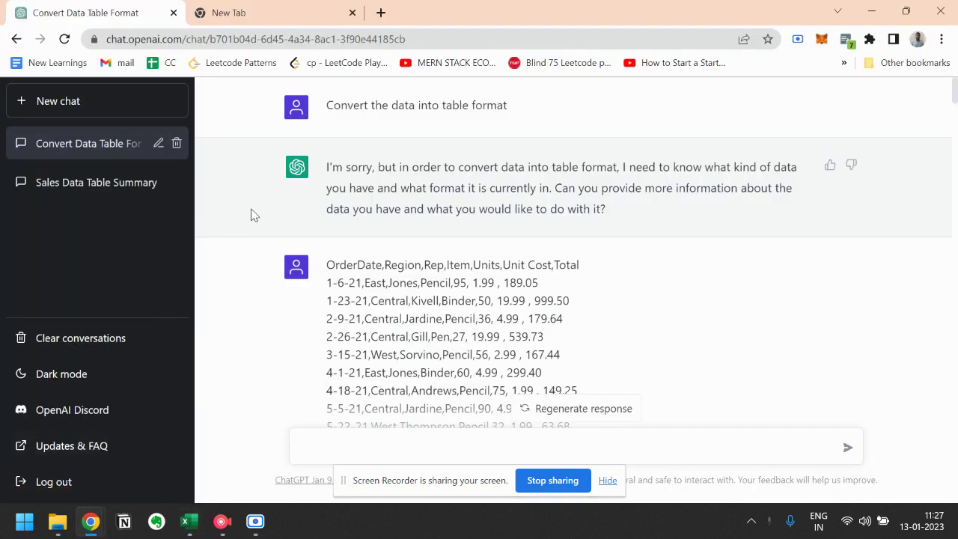
{"action": "scroll", "coordinate": [289, 239], "scroll_direction": "down", "scroll_amount": 1}
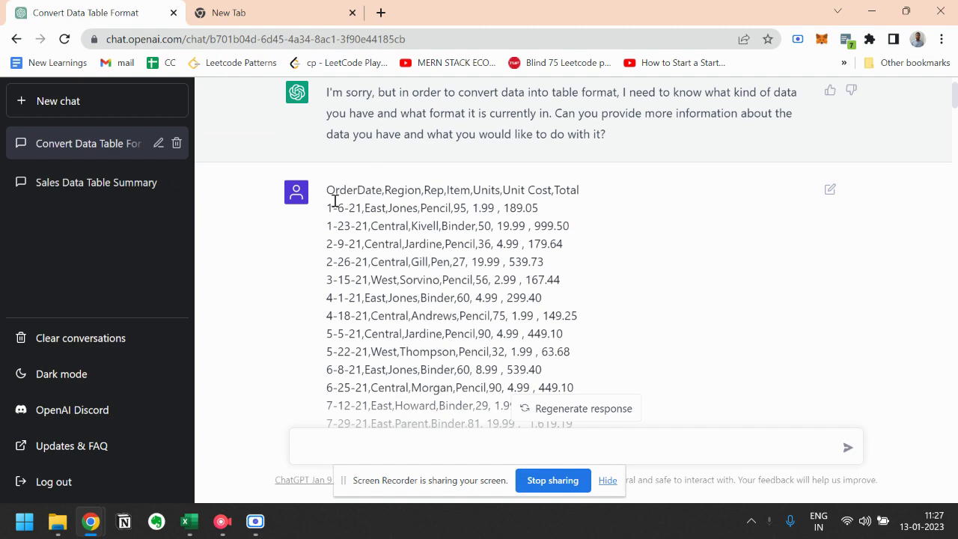
{"action": "left_click", "coordinate": [189, 520]}
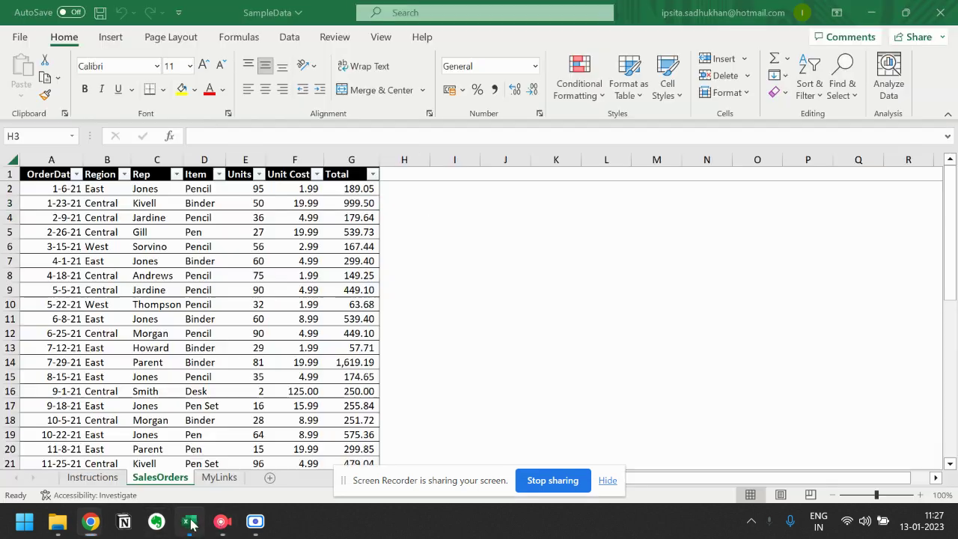
{"action": "left_click", "coordinate": [20, 38]}
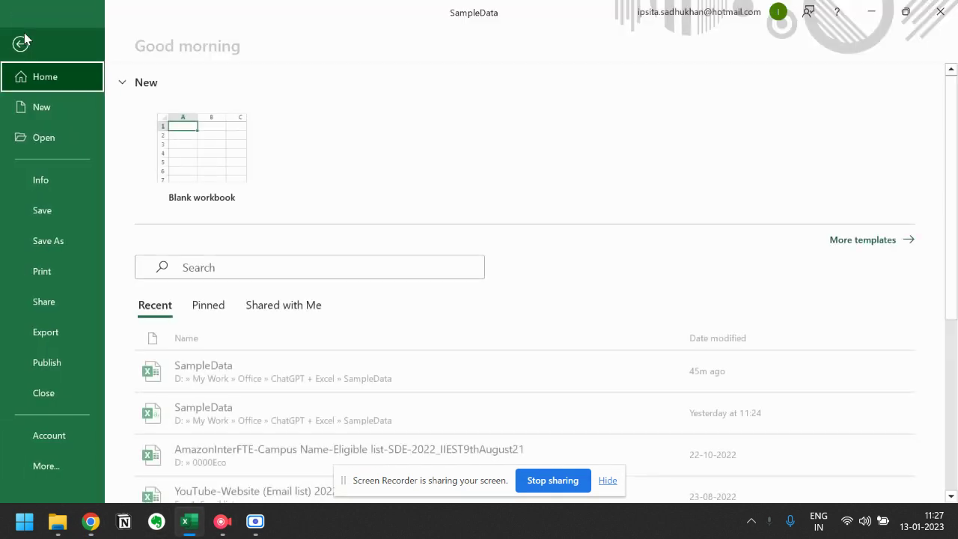
{"action": "left_click", "coordinate": [56, 333]}
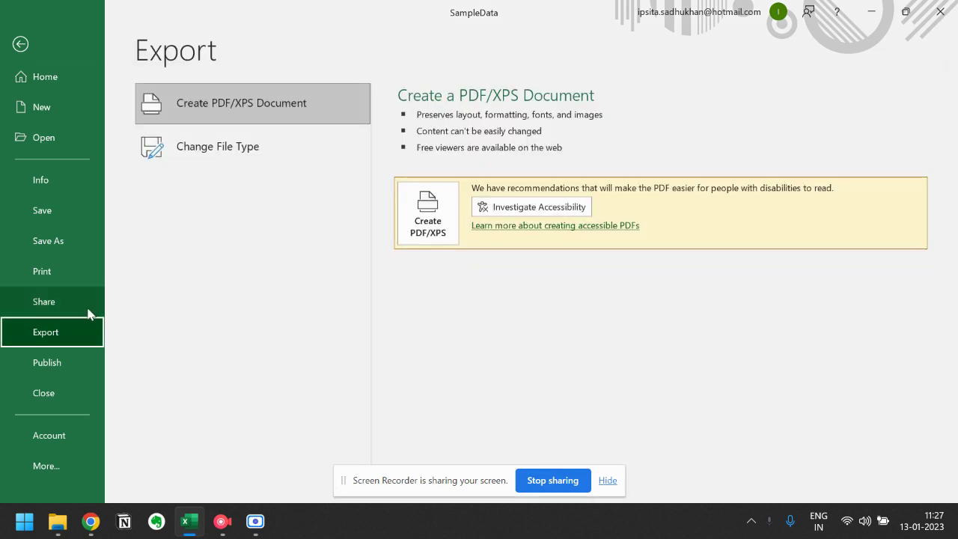
{"action": "left_click", "coordinate": [304, 139]}
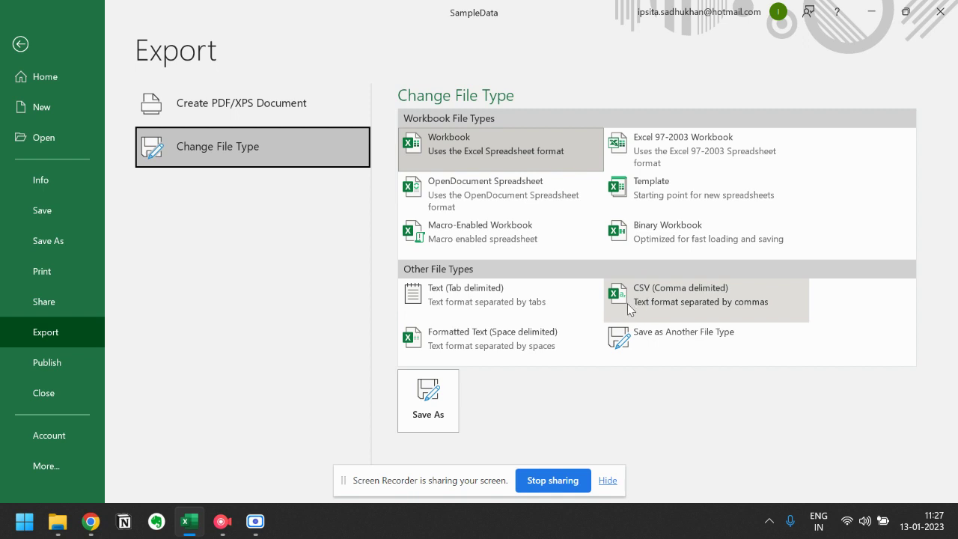
{"action": "left_click", "coordinate": [53, 86]}
{"action": "left_click", "coordinate": [225, 372]}
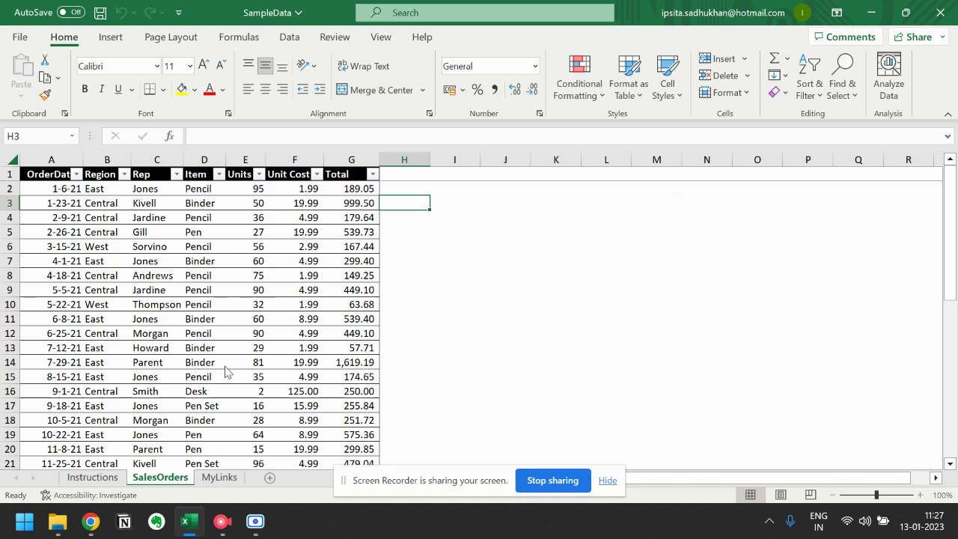
{"action": "mouse_move", "coordinate": [91, 528]}
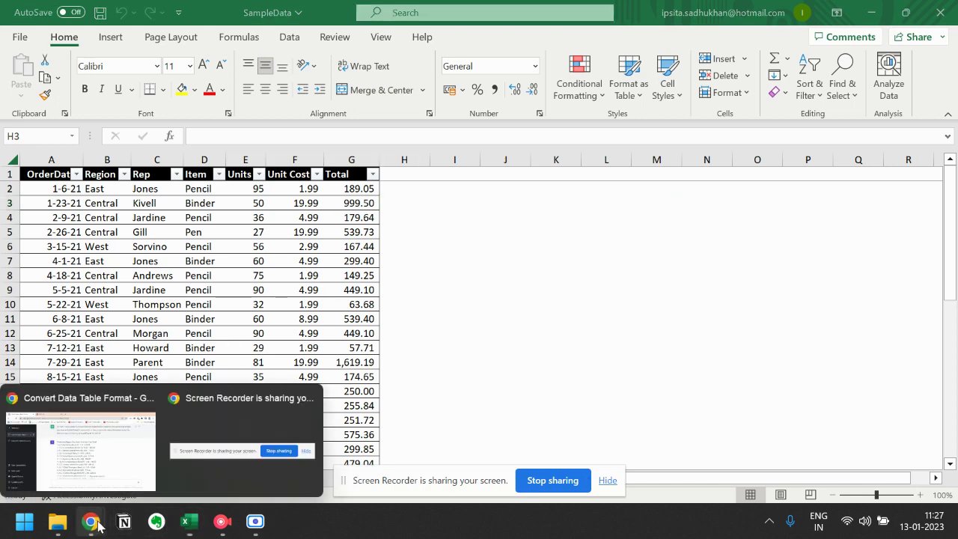
Step: Bring ChatGPT forward and review the 'Convert the data in table format' request and its generated table
{"action": "left_click", "coordinate": [114, 479]}
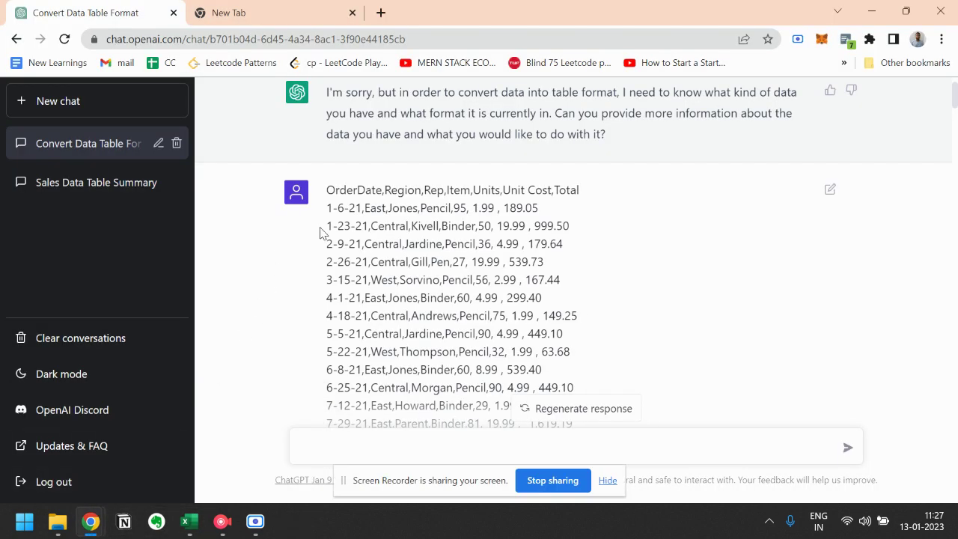
{"action": "scroll", "coordinate": [344, 196], "scroll_direction": "down", "scroll_amount": 10}
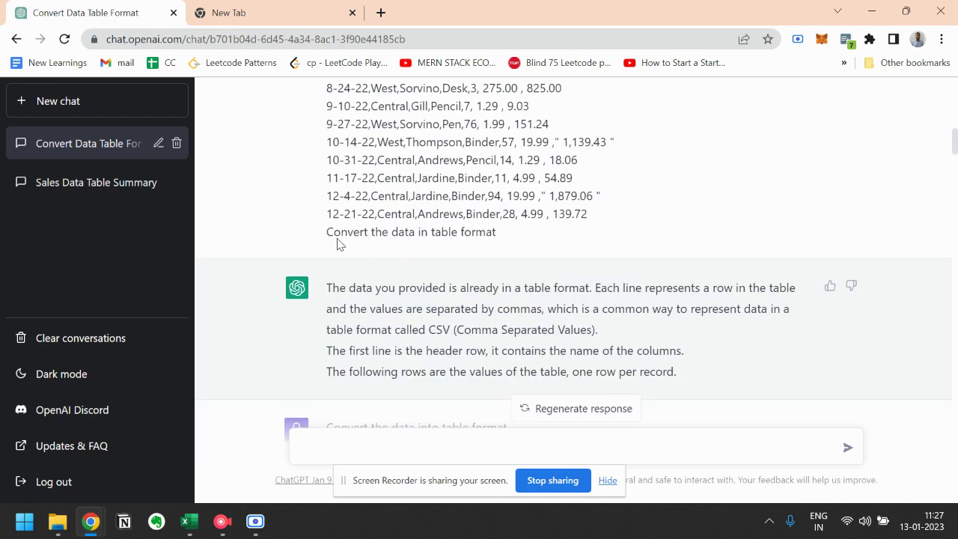
{"action": "left_click_drag", "start_coordinate": [328, 234], "coordinate": [493, 250]}
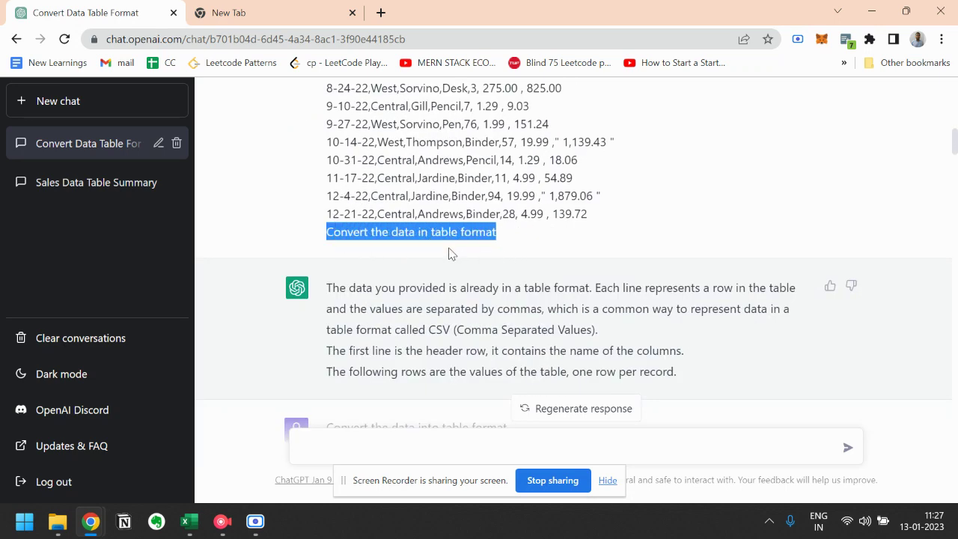
{"action": "scroll", "coordinate": [444, 250], "scroll_direction": "down", "scroll_amount": 12}
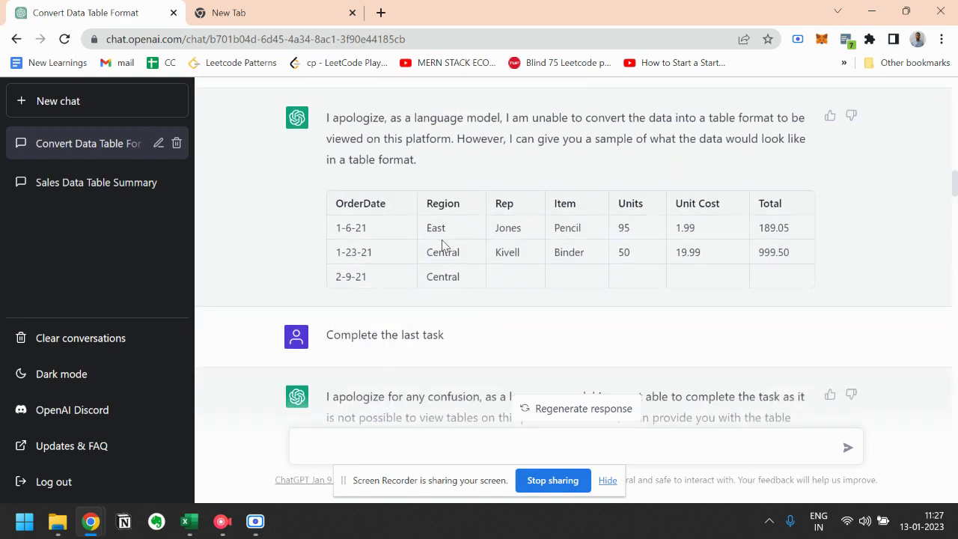
{"action": "scroll", "coordinate": [445, 250], "scroll_direction": "down", "scroll_amount": 5}
{"action": "scroll", "coordinate": [434, 250], "scroll_direction": "up", "scroll_amount": 1}
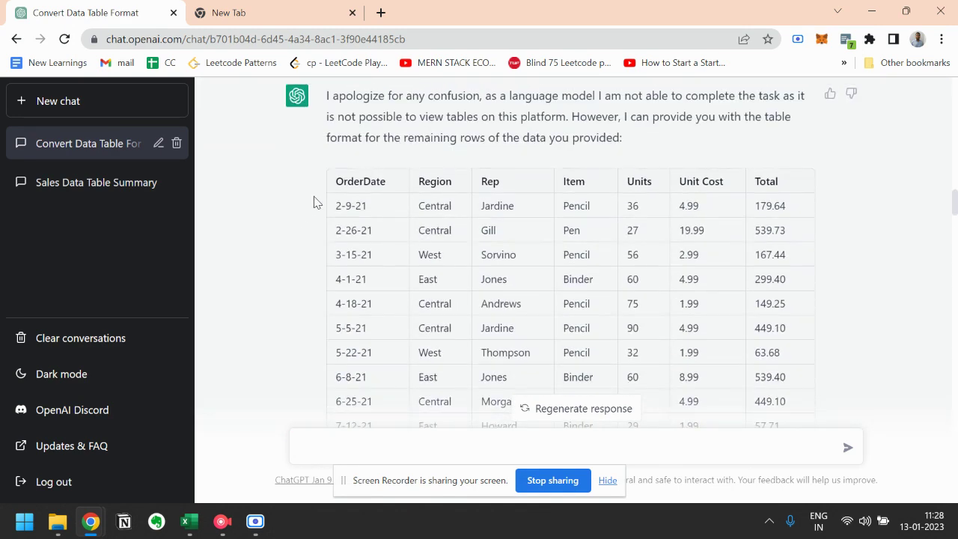
{"action": "left_click_drag", "start_coordinate": [324, 178], "coordinate": [823, 304]}
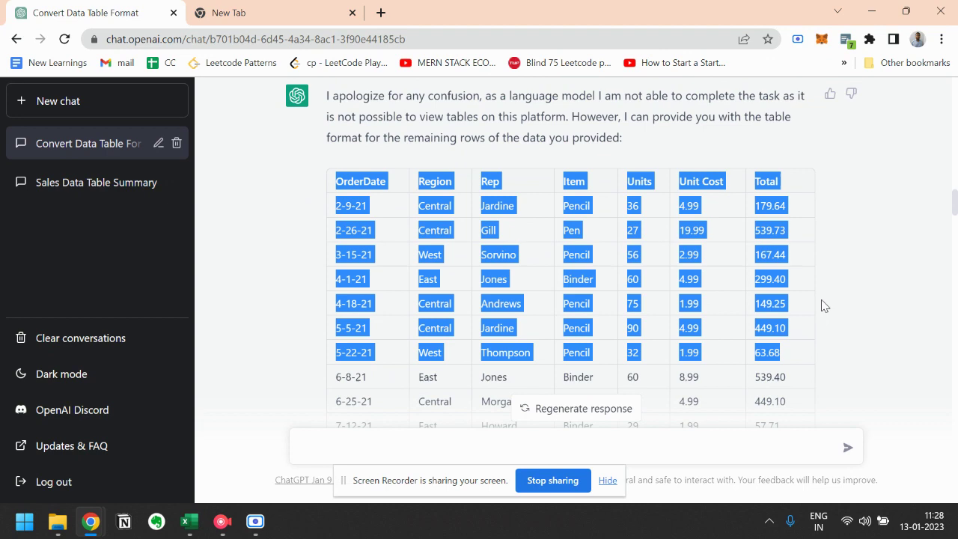
{"action": "left_click", "coordinate": [825, 305]}
Step: Look over the rep names in the table's Rep column
{"action": "scroll", "coordinate": [565, 247], "scroll_direction": "down", "scroll_amount": 1}
{"action": "scroll", "coordinate": [449, 251], "scroll_direction": "down", "scroll_amount": 10}
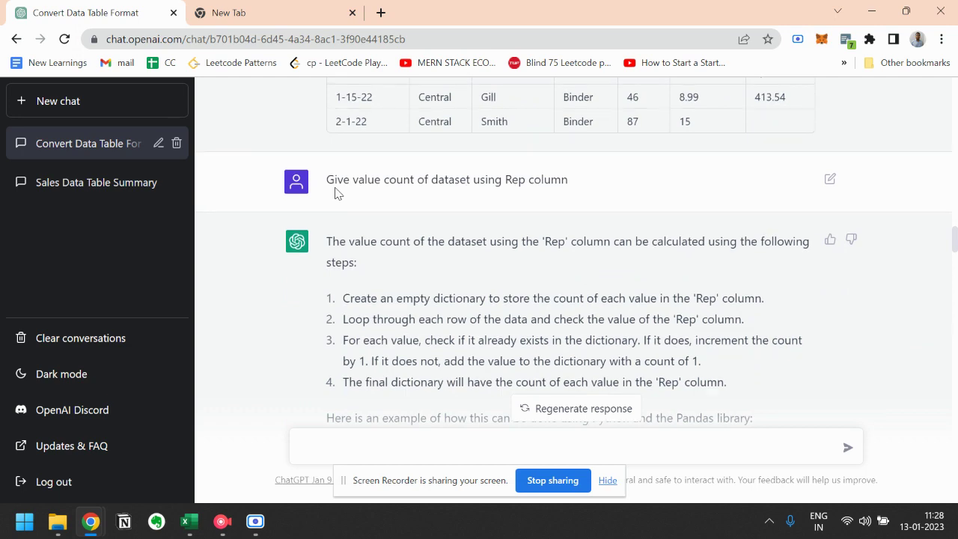
{"action": "scroll", "coordinate": [337, 193], "scroll_direction": "up", "scroll_amount": 5}
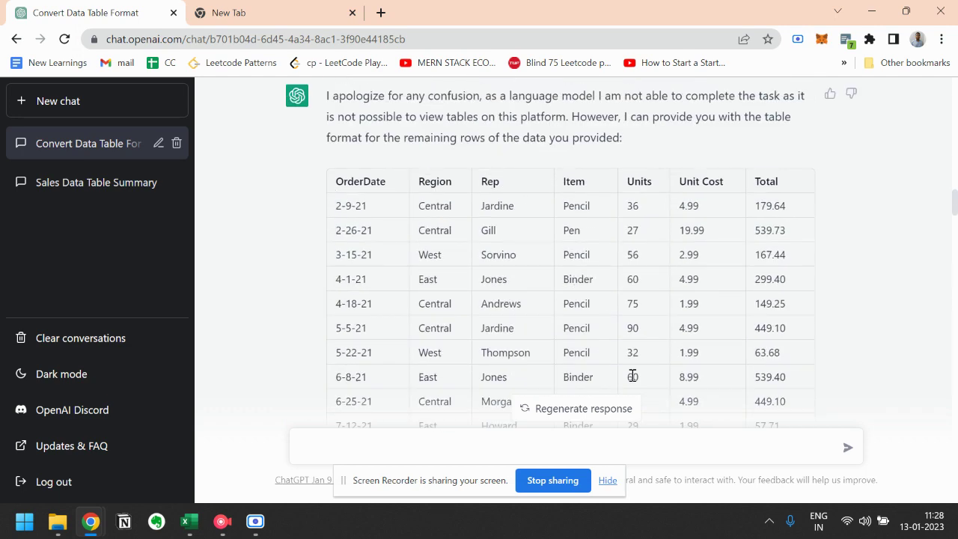
{"action": "left_click", "coordinate": [609, 481]}
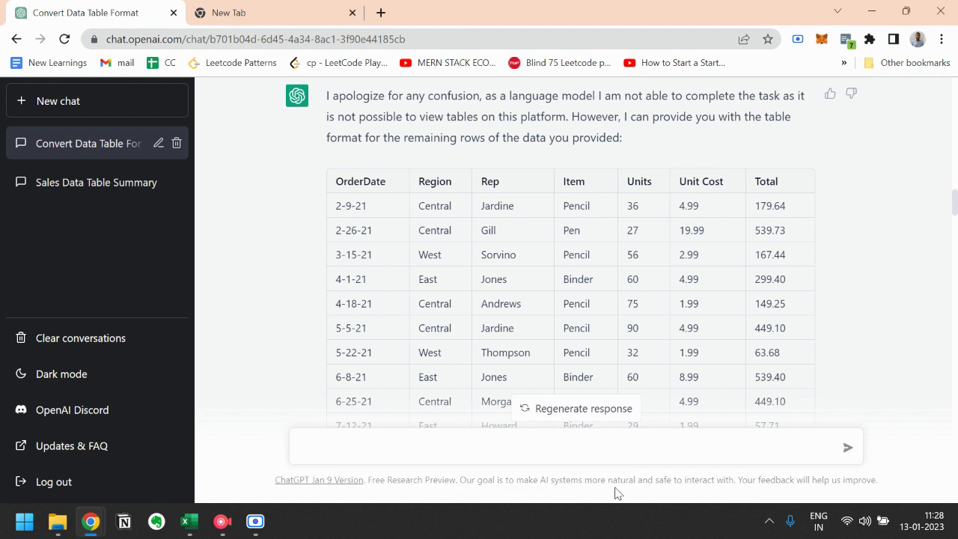
{"action": "left_click_drag", "start_coordinate": [481, 205], "coordinate": [507, 256]}
{"action": "left_click", "coordinate": [525, 221]}
{"action": "left_click", "coordinate": [483, 243]}
{"action": "left_click", "coordinate": [493, 275]}
Step: Review the pandas value_counts code for counting the Rep column
{"action": "scroll", "coordinate": [494, 248], "scroll_direction": "down", "scroll_amount": 10}
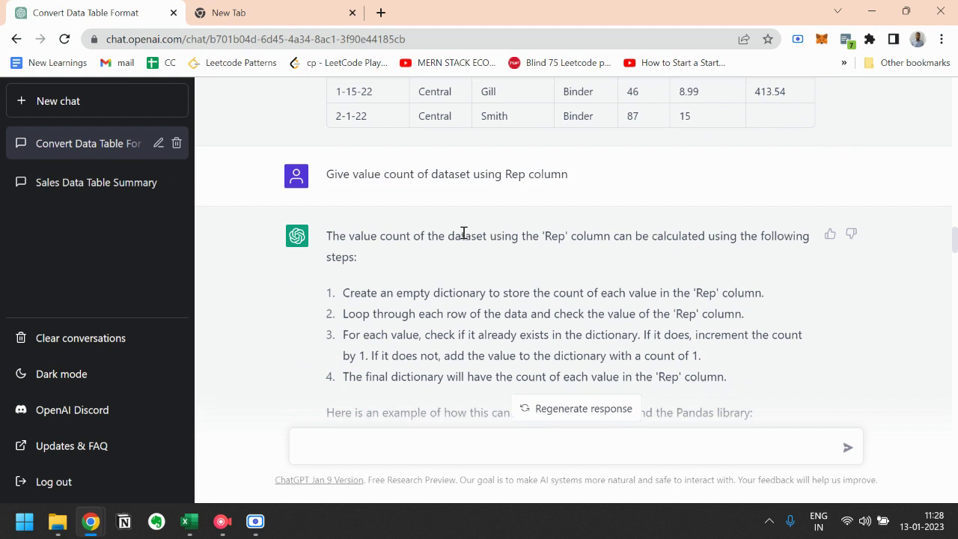
{"action": "scroll", "coordinate": [461, 233], "scroll_direction": "down", "scroll_amount": 3}
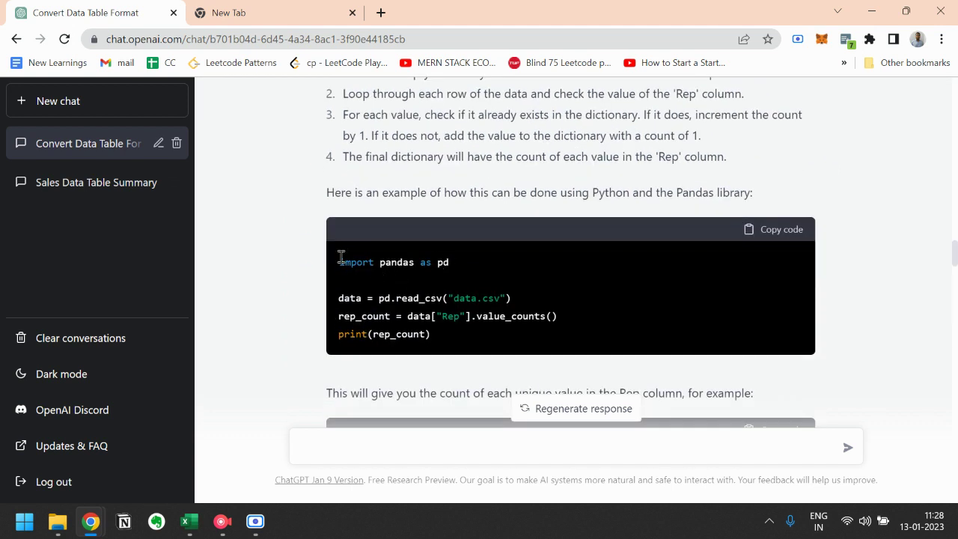
{"action": "left_click_drag", "start_coordinate": [340, 256], "coordinate": [453, 342]}
{"action": "left_click", "coordinate": [453, 343]}
{"action": "left_click_drag", "start_coordinate": [337, 323], "coordinate": [534, 318]}
{"action": "left_click", "coordinate": [549, 319]}
Step: Check the example count output: Jones 8, and the other reps at 2
{"action": "scroll", "coordinate": [430, 341], "scroll_direction": "down", "scroll_amount": 3}
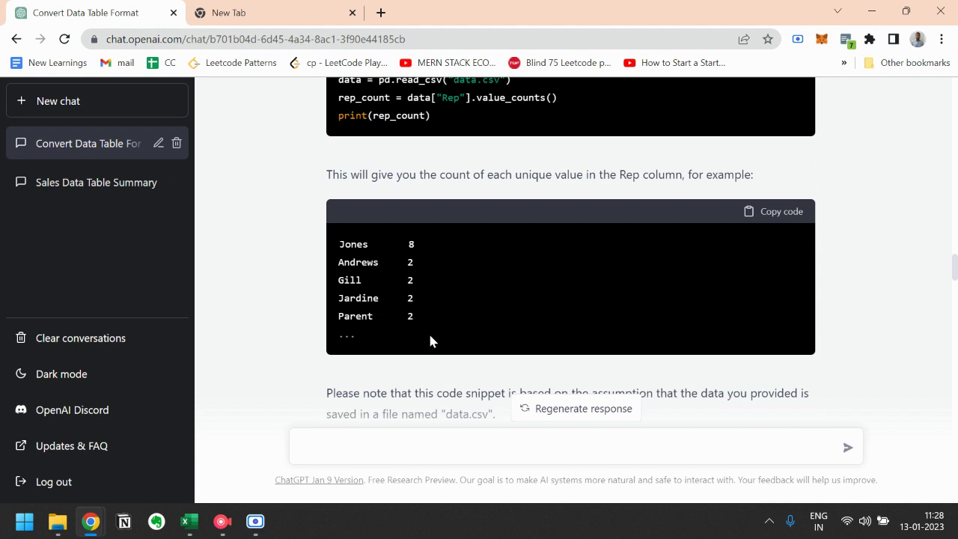
{"action": "left_click_drag", "start_coordinate": [340, 236], "coordinate": [419, 263]}
{"action": "left_click", "coordinate": [423, 308]}
{"action": "left_click", "coordinate": [422, 258]}
{"action": "double_click", "coordinate": [370, 255]}
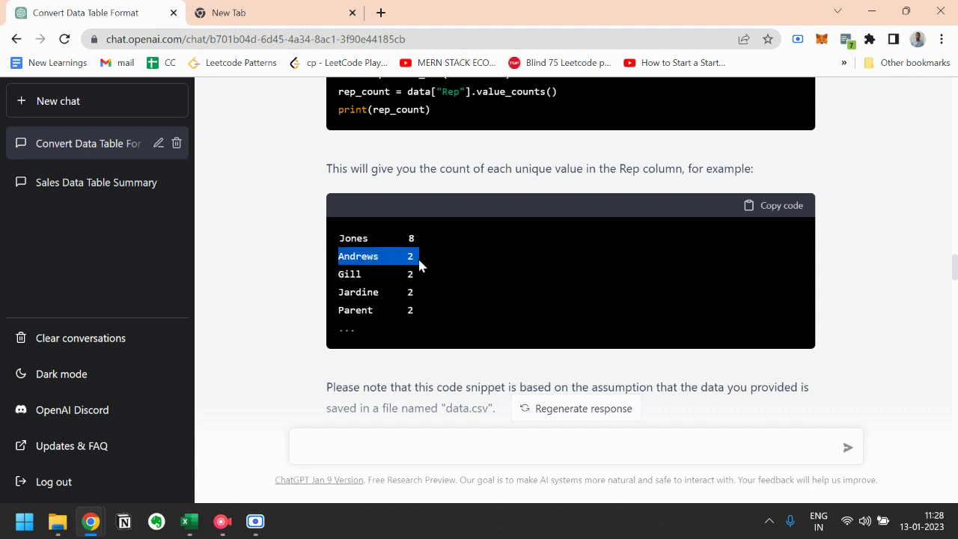
{"action": "double_click", "coordinate": [353, 237]}
{"action": "left_click_drag", "start_coordinate": [353, 238], "coordinate": [410, 239]}
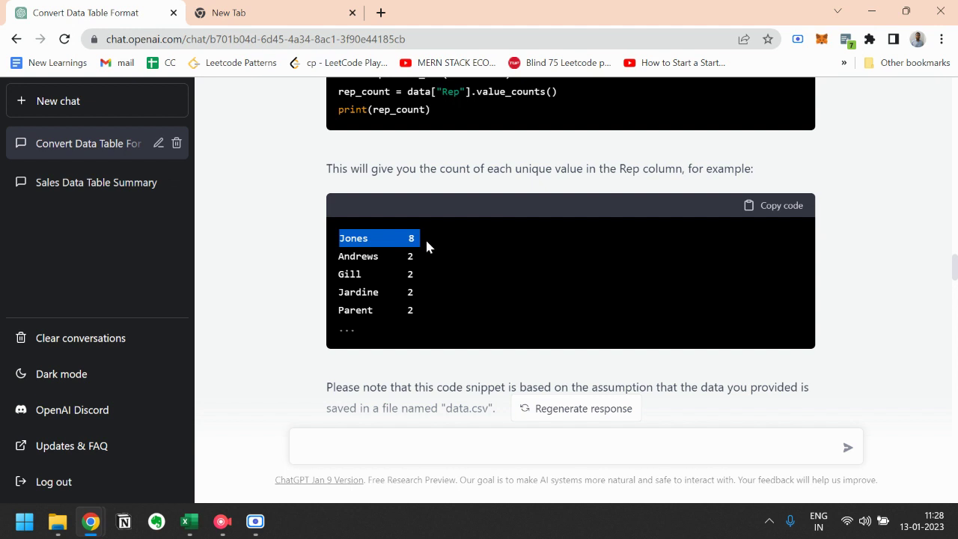
Step: Review the question asking to group Unit Cost into ranges
{"action": "scroll", "coordinate": [427, 246], "scroll_direction": "down", "scroll_amount": 2}
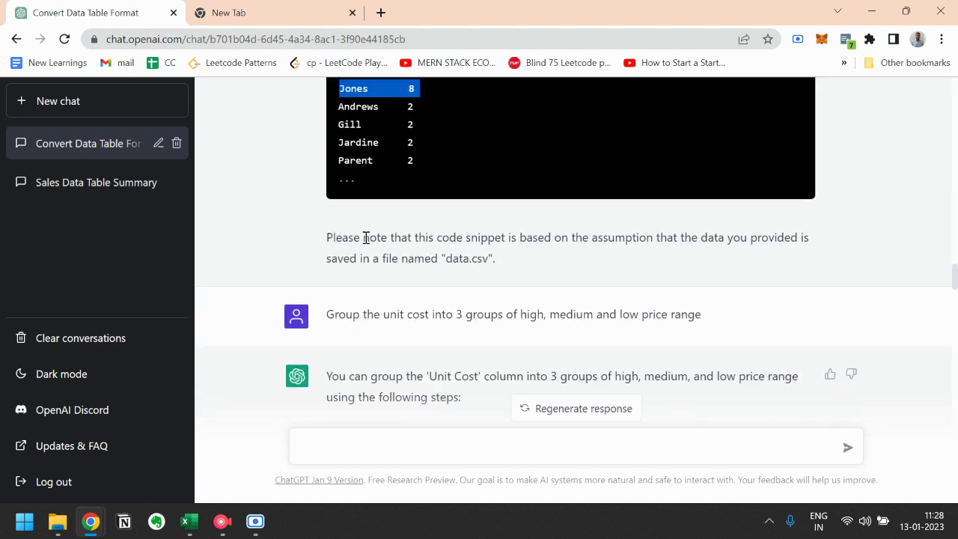
{"action": "scroll", "coordinate": [357, 250], "scroll_direction": "down", "scroll_amount": 2}
{"action": "left_click_drag", "start_coordinate": [335, 180], "coordinate": [327, 158]}
{"action": "left_click", "coordinate": [697, 169]}
{"action": "left_click_drag", "start_coordinate": [440, 304], "coordinate": [448, 304]}
{"action": "left_click", "coordinate": [445, 247]}
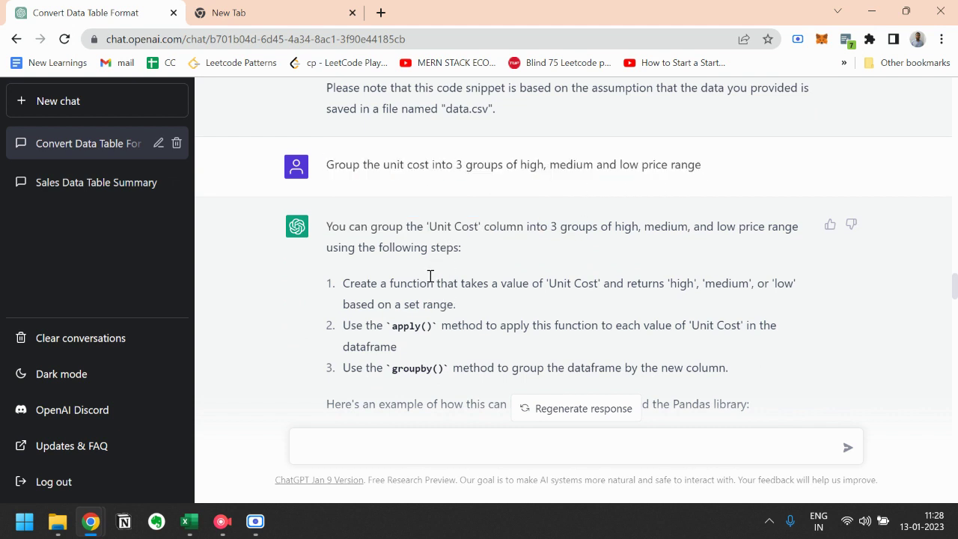
Step: Go through the three steps: define a Unit Cost function, apply it, then use groupby()
{"action": "scroll", "coordinate": [430, 276], "scroll_direction": "down", "scroll_amount": 1}
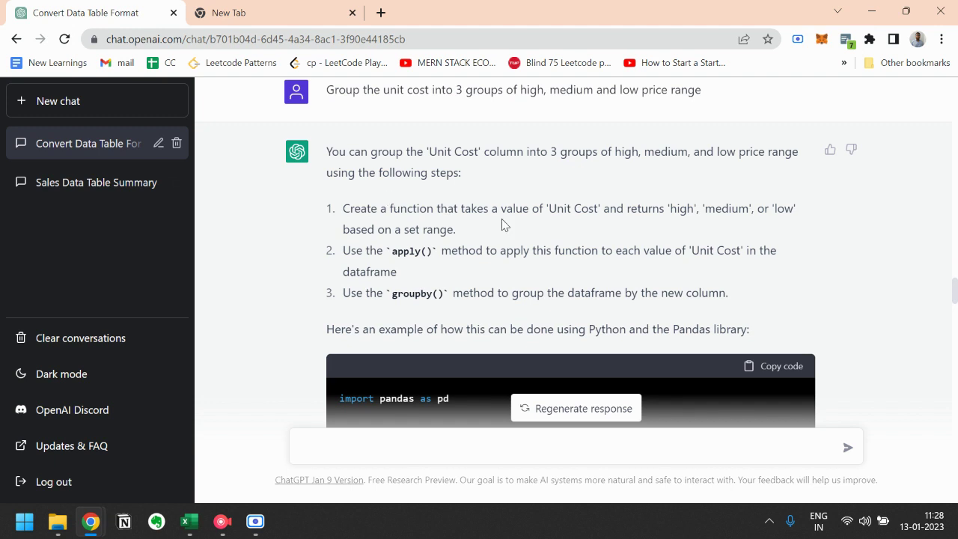
{"action": "left_click_drag", "start_coordinate": [419, 203], "coordinate": [453, 229]}
{"action": "left_click", "coordinate": [446, 231]}
{"action": "left_click_drag", "start_coordinate": [345, 254], "coordinate": [406, 289]}
{"action": "left_click", "coordinate": [367, 319]}
{"action": "left_click_drag", "start_coordinate": [349, 294], "coordinate": [763, 301]}
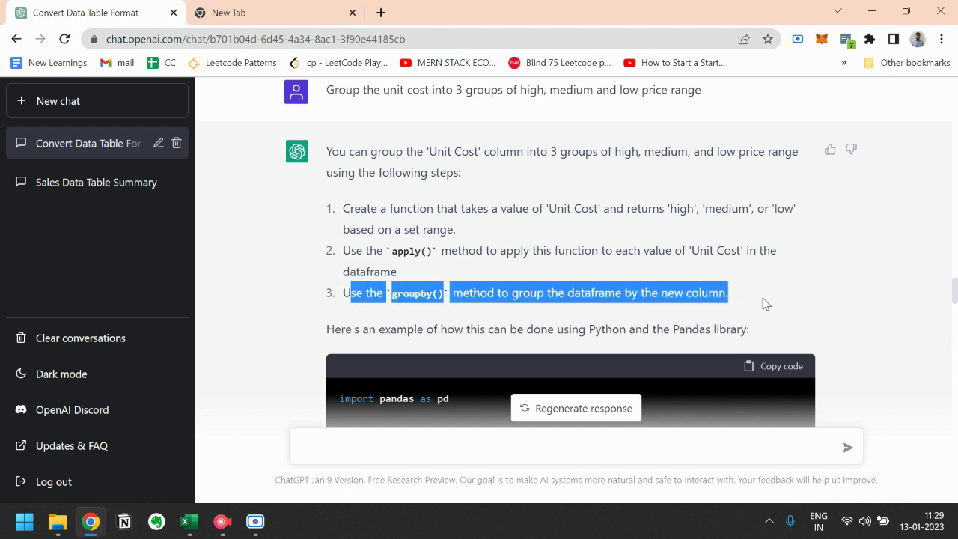
{"action": "left_click", "coordinate": [519, 298]}
Step: Examine the code lines, including return 'low' and the groupby size line
{"action": "scroll", "coordinate": [419, 293], "scroll_direction": "down", "scroll_amount": 5}
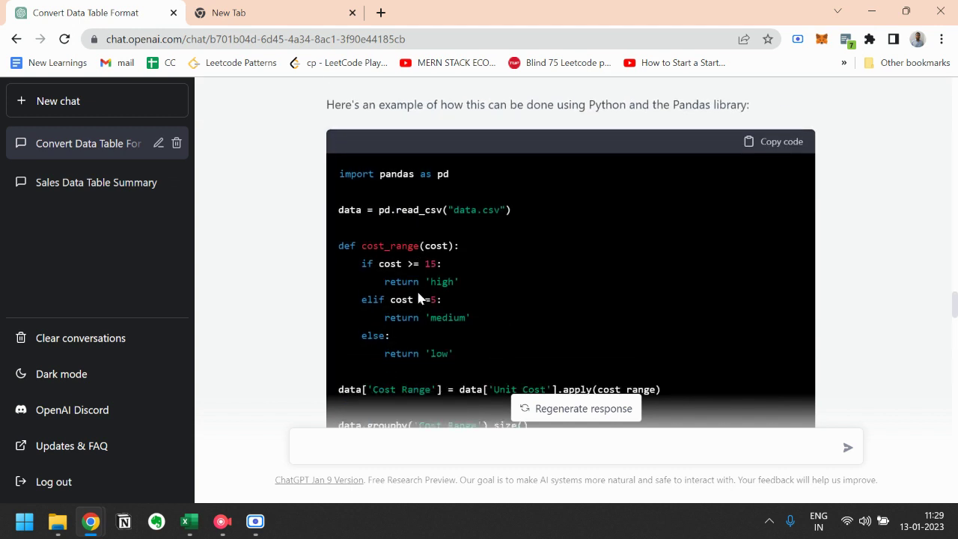
{"action": "scroll", "coordinate": [416, 288], "scroll_direction": "up", "scroll_amount": 1}
{"action": "scroll", "coordinate": [430, 303], "scroll_direction": "up", "scroll_amount": 1}
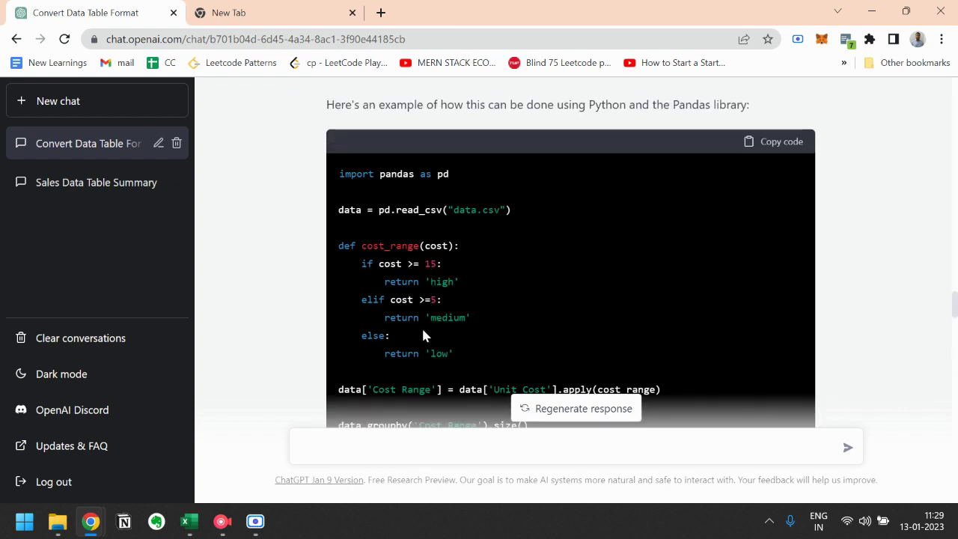
{"action": "left_click_drag", "start_coordinate": [385, 354], "coordinate": [457, 354]}
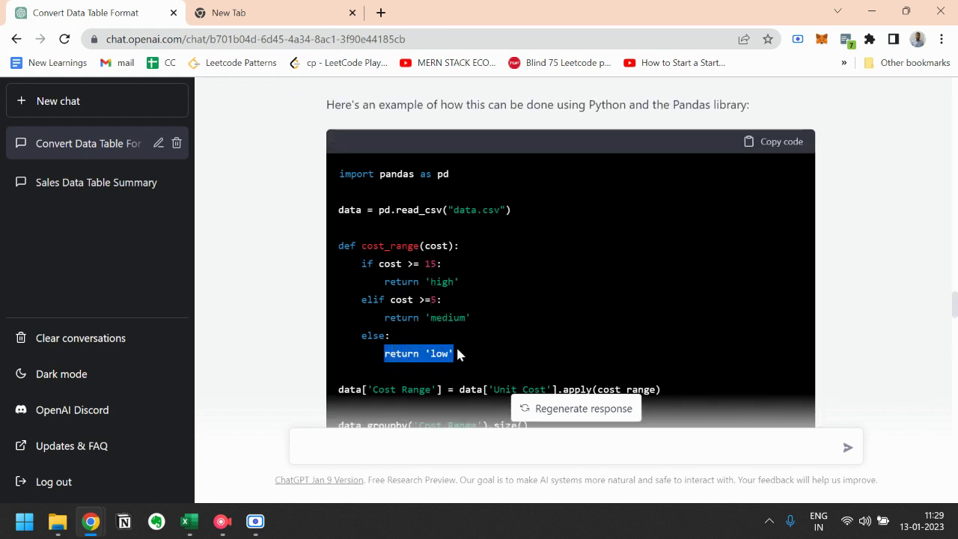
{"action": "left_click", "coordinate": [430, 296]}
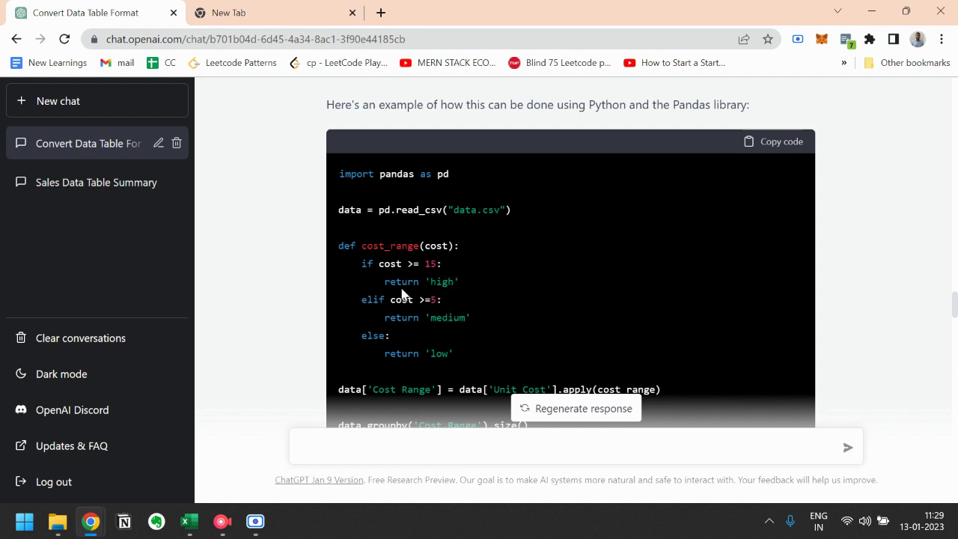
{"action": "scroll", "coordinate": [406, 297], "scroll_direction": "down", "scroll_amount": 2}
{"action": "scroll", "coordinate": [391, 310], "scroll_direction": "up", "scroll_amount": 1}
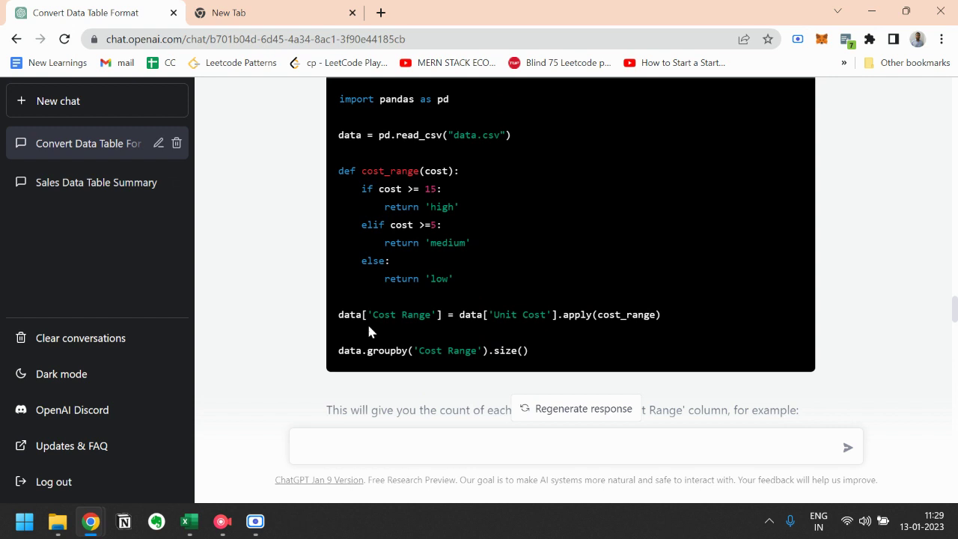
{"action": "scroll", "coordinate": [434, 322], "scroll_direction": "down", "scroll_amount": 2}
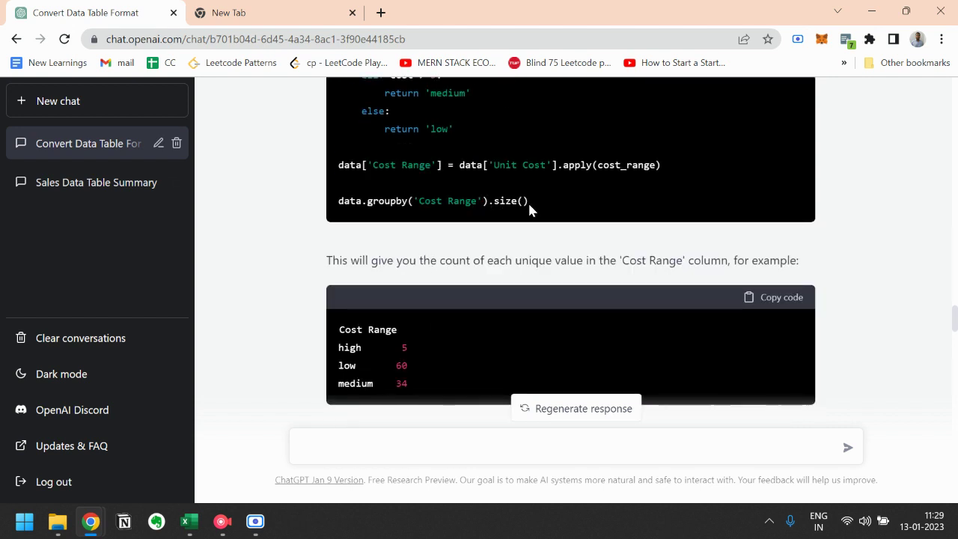
{"action": "left_click_drag", "start_coordinate": [467, 217], "coordinate": [328, 196]}
{"action": "left_click", "coordinate": [367, 254]}
Step: Check the Cost Range output: high 5, low 60, medium 34
{"action": "scroll", "coordinate": [426, 266], "scroll_direction": "down", "scroll_amount": 2}
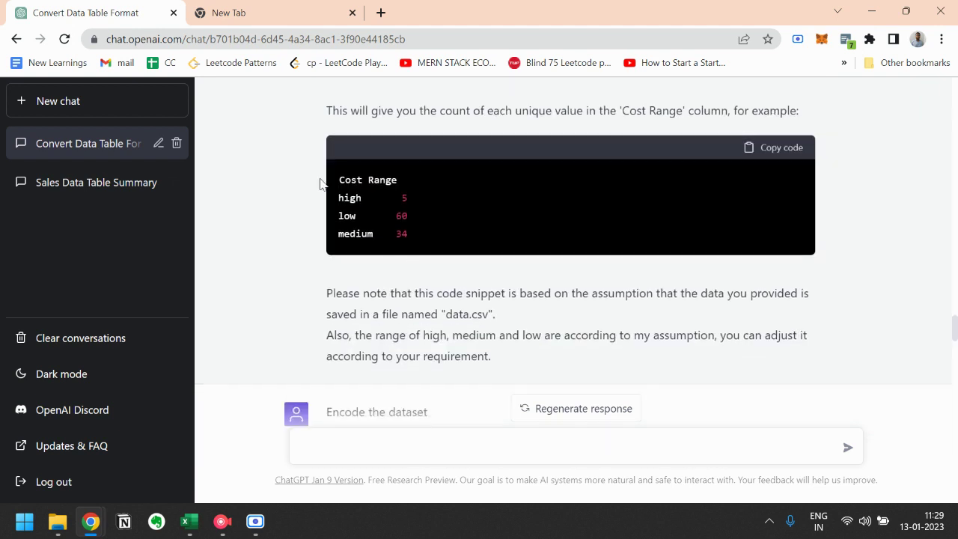
{"action": "mouse_move", "coordinate": [336, 197]}
{"action": "left_mouse_down"}
{"action": "mouse_move", "coordinate": [410, 208]}
{"action": "mouse_move", "coordinate": [341, 197]}
{"action": "left_mouse_up"}
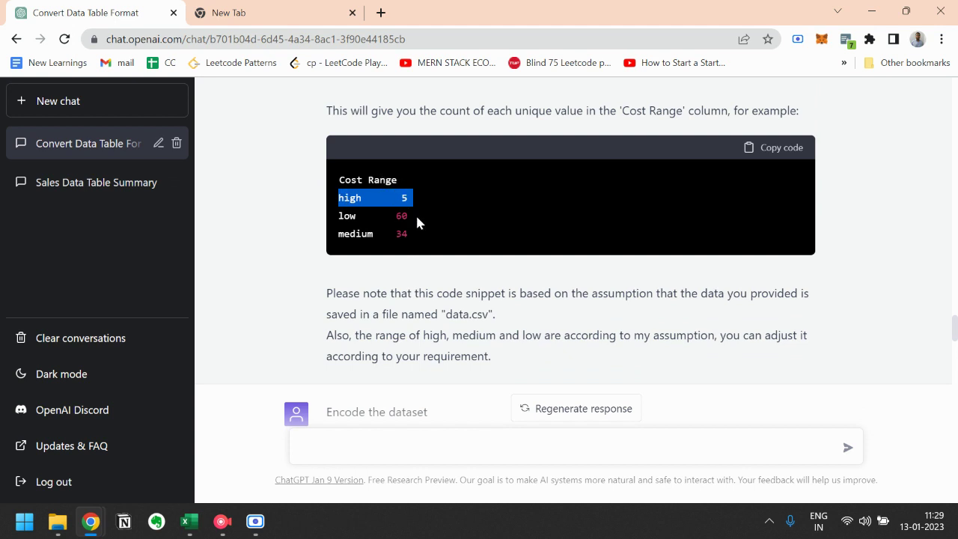
{"action": "left_click_drag", "start_coordinate": [412, 216], "coordinate": [419, 244]}
{"action": "left_click", "coordinate": [342, 217]}
{"action": "left_click", "coordinate": [419, 244]}
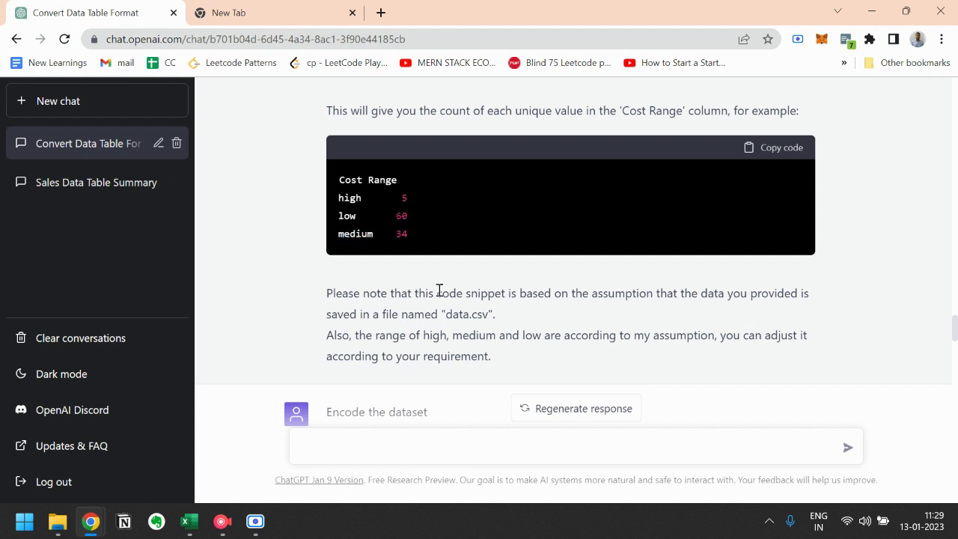
Step: Review the One-Hot Encoding method and its example sentence for Region, Rep and Item
{"action": "scroll", "coordinate": [377, 285], "scroll_direction": "down", "scroll_amount": 3}
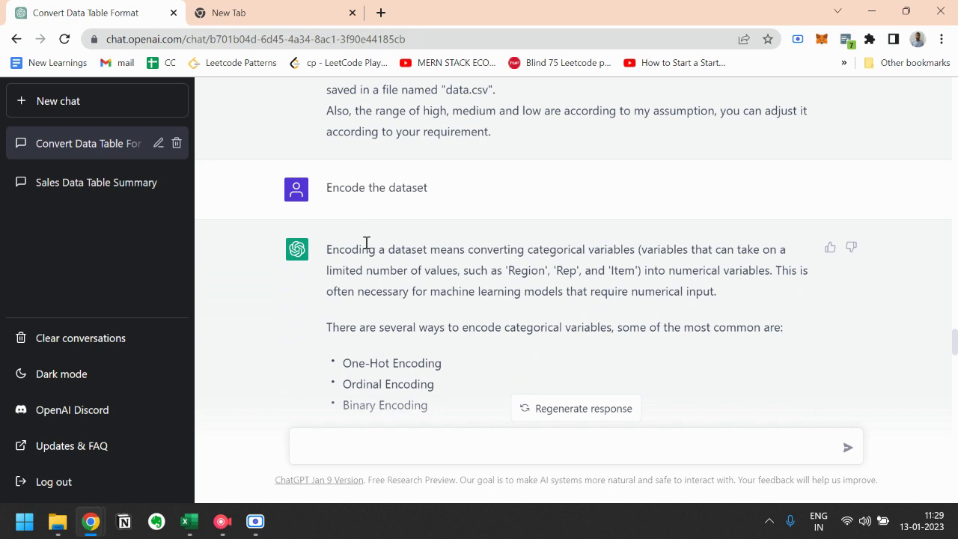
{"action": "scroll", "coordinate": [366, 243], "scroll_direction": "down", "scroll_amount": 1}
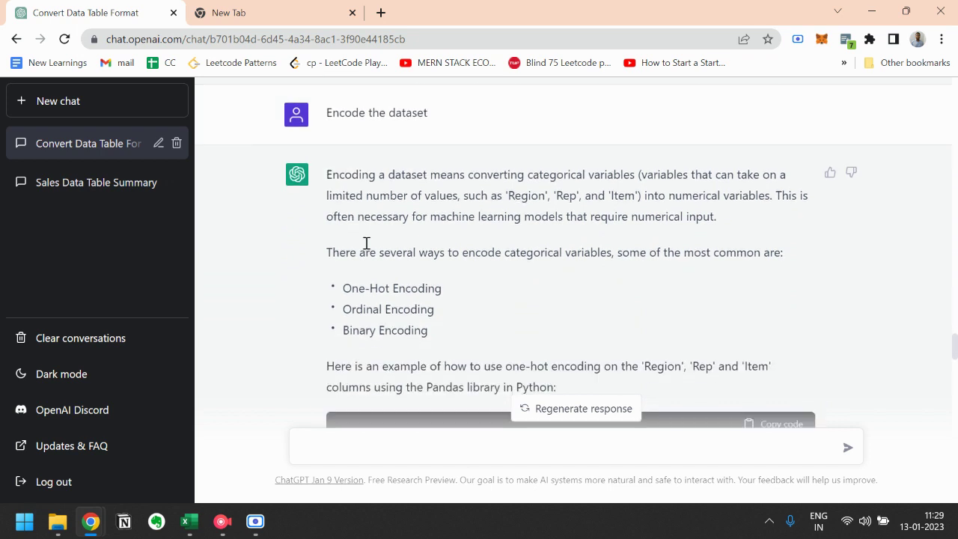
{"action": "scroll", "coordinate": [339, 264], "scroll_direction": "down", "scroll_amount": 1}
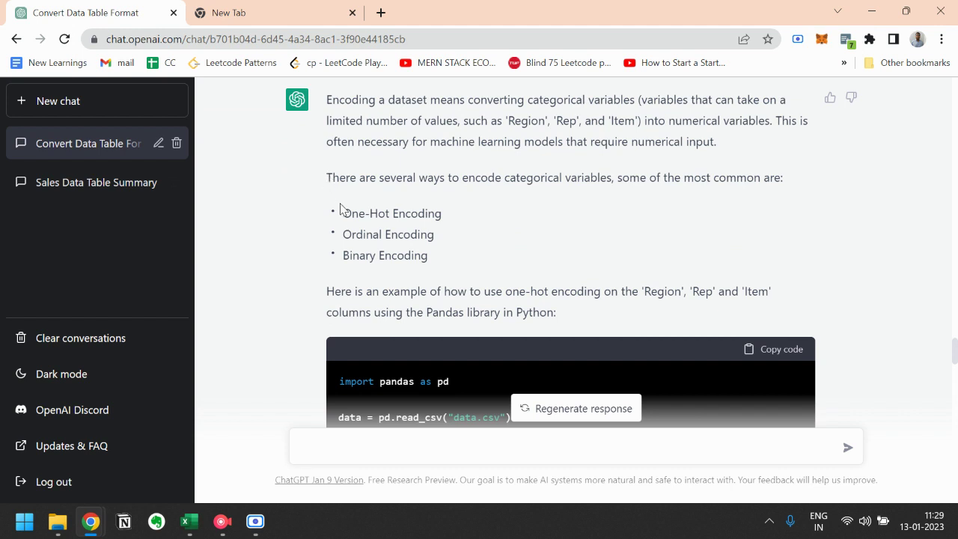
{"action": "left_click_drag", "start_coordinate": [343, 212], "coordinate": [447, 220]}
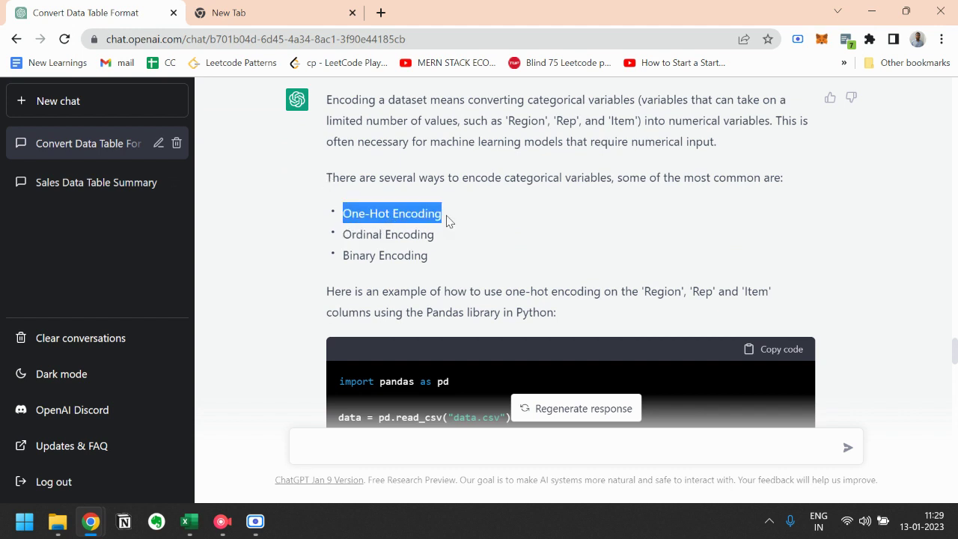
{"action": "left_click", "coordinate": [356, 226]}
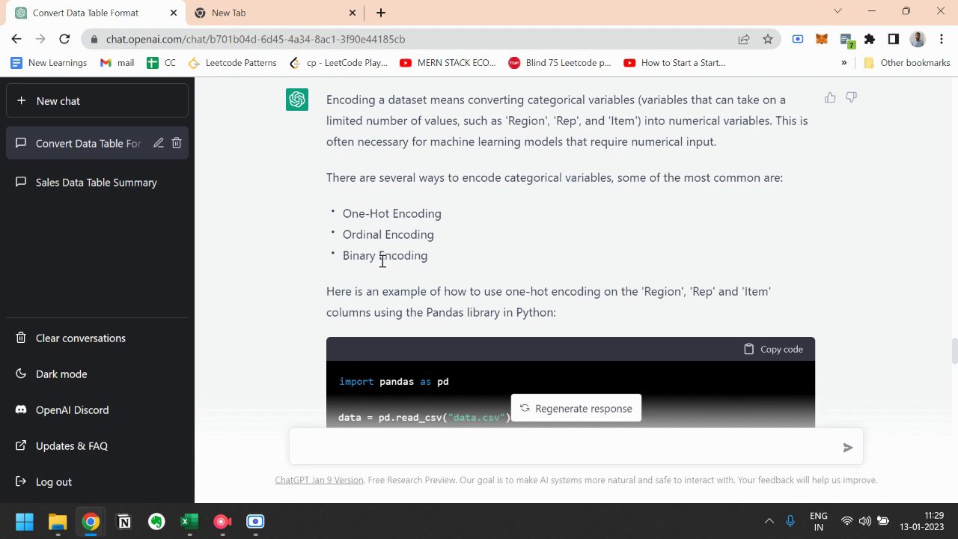
{"action": "scroll", "coordinate": [382, 261], "scroll_direction": "down", "scroll_amount": 2}
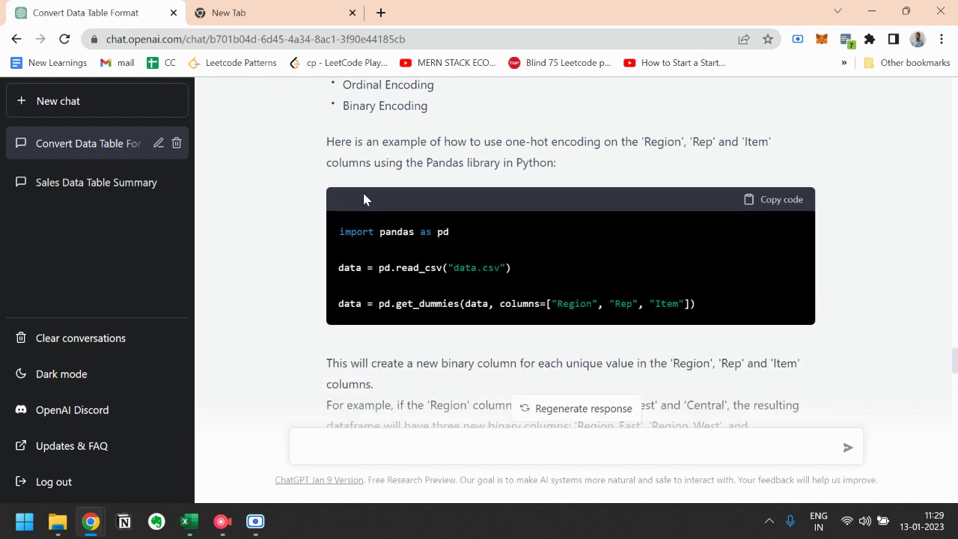
{"action": "scroll", "coordinate": [342, 161], "scroll_direction": "up", "scroll_amount": 1}
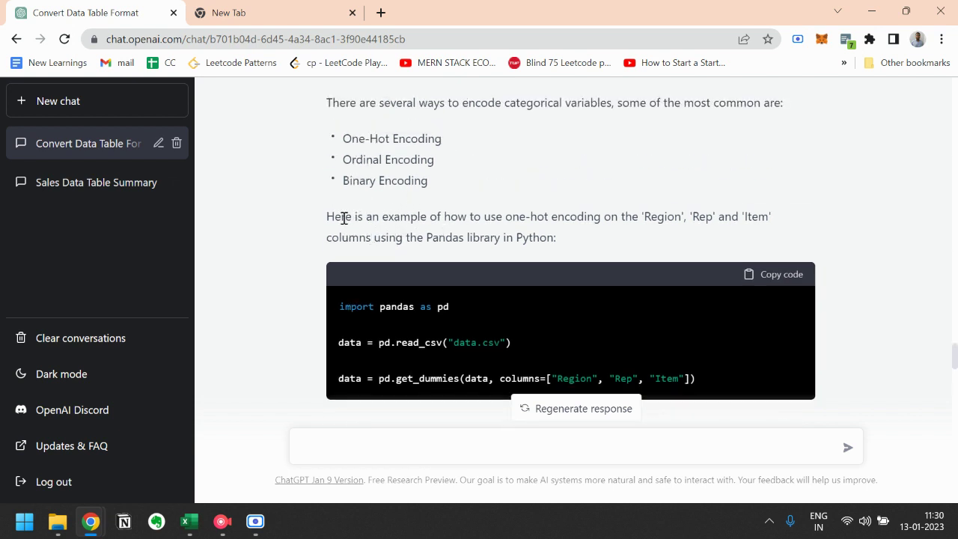
{"action": "left_click_drag", "start_coordinate": [354, 217], "coordinate": [603, 227]}
{"action": "left_click", "coordinate": [653, 216]}
Step: Read the new binary columns explanation and the high-dimensionality warning
{"action": "scroll", "coordinate": [359, 171], "scroll_direction": "down", "scroll_amount": 2}
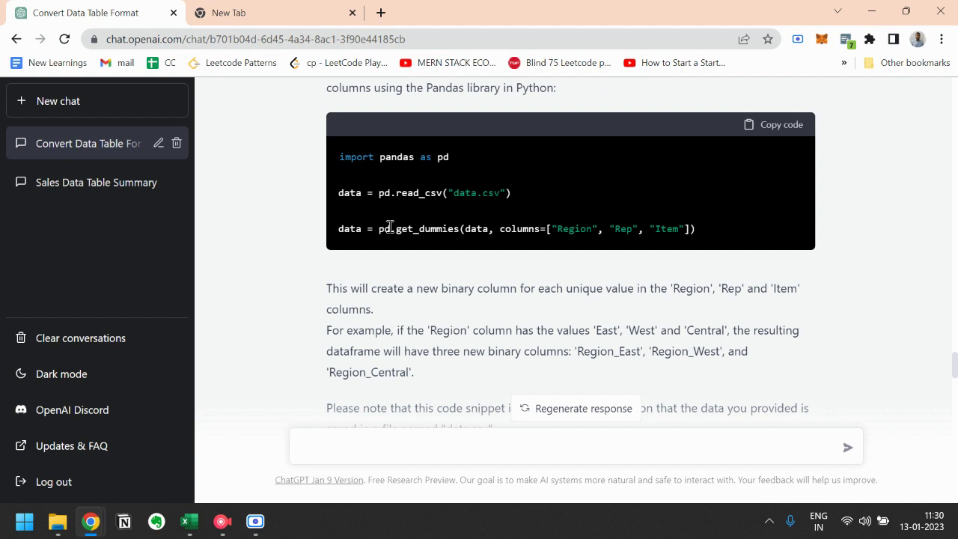
{"action": "scroll", "coordinate": [420, 302], "scroll_direction": "down", "scroll_amount": 1}
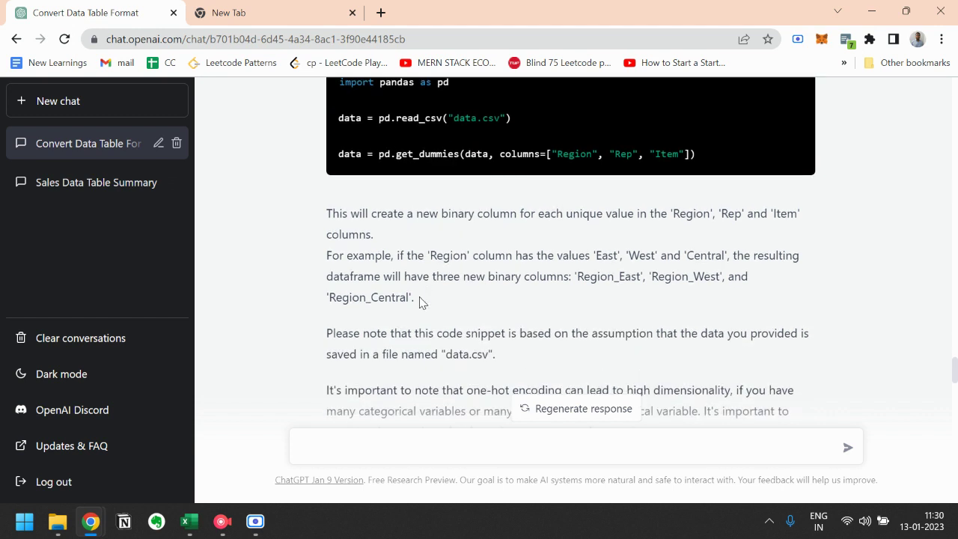
{"action": "scroll", "coordinate": [420, 302], "scroll_direction": "down", "scroll_amount": 1}
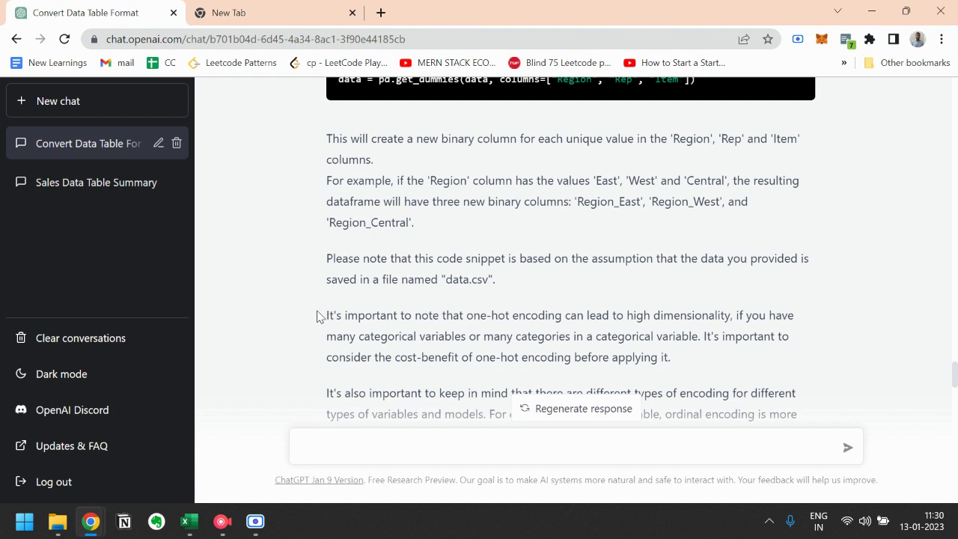
{"action": "left_click_drag", "start_coordinate": [318, 315], "coordinate": [440, 315]}
{"action": "double_click", "coordinate": [453, 316]}
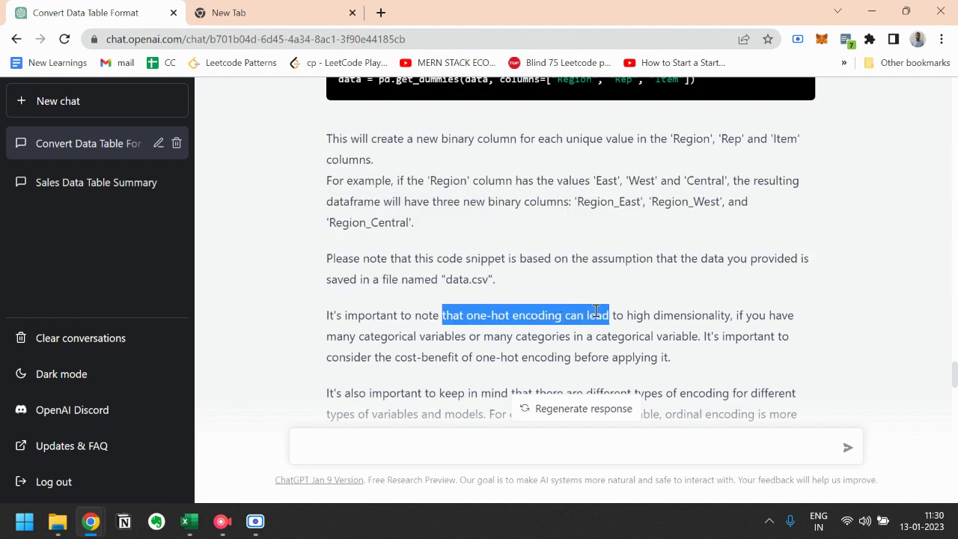
{"action": "left_click_drag", "start_coordinate": [596, 310], "coordinate": [718, 313]}
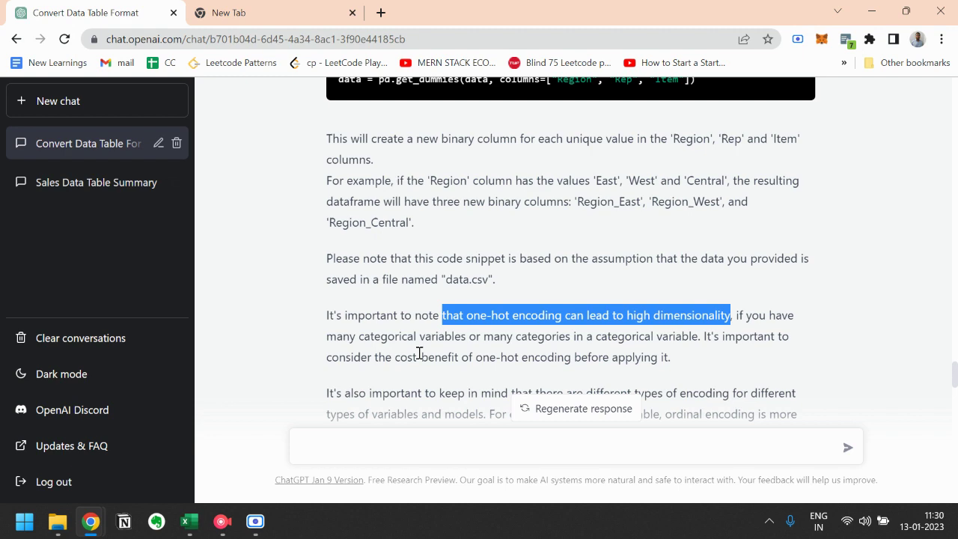
{"action": "scroll", "coordinate": [424, 354], "scroll_direction": "down", "scroll_amount": 2}
{"action": "scroll", "coordinate": [566, 308], "scroll_direction": "up", "scroll_amount": 1}
{"action": "left_click", "coordinate": [571, 306]}
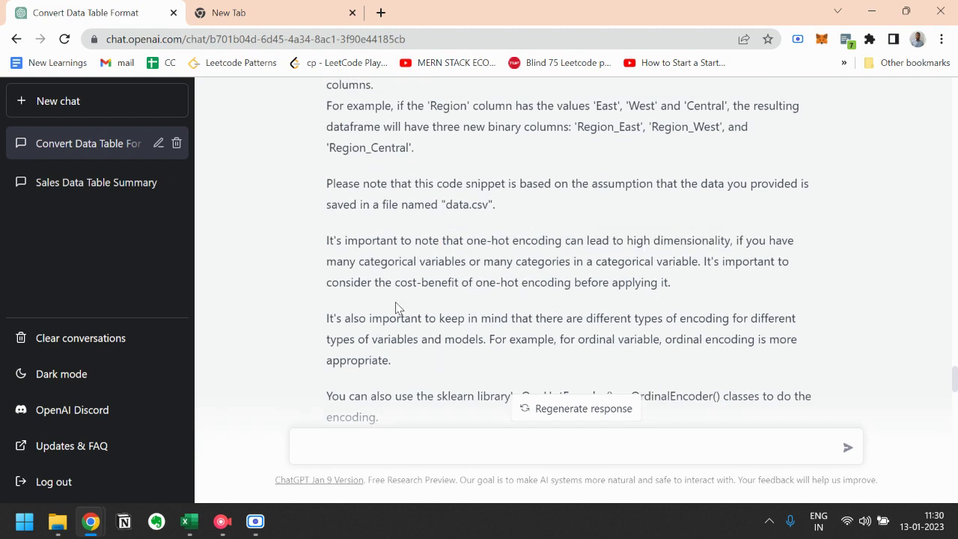
{"action": "scroll", "coordinate": [399, 308], "scroll_direction": "down", "scroll_amount": 3}
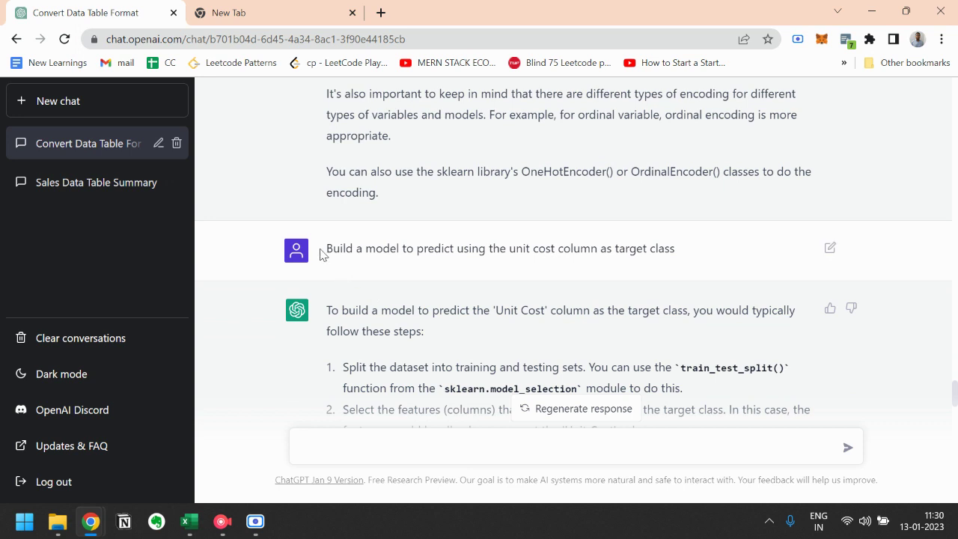
Step: Review the Unit Cost model prompt and Linear Regression among the suggested algorithms
{"action": "left_click_drag", "start_coordinate": [321, 249], "coordinate": [693, 273]}
{"action": "left_click", "coordinate": [693, 273]}
{"action": "scroll", "coordinate": [419, 321], "scroll_direction": "down", "scroll_amount": 2}
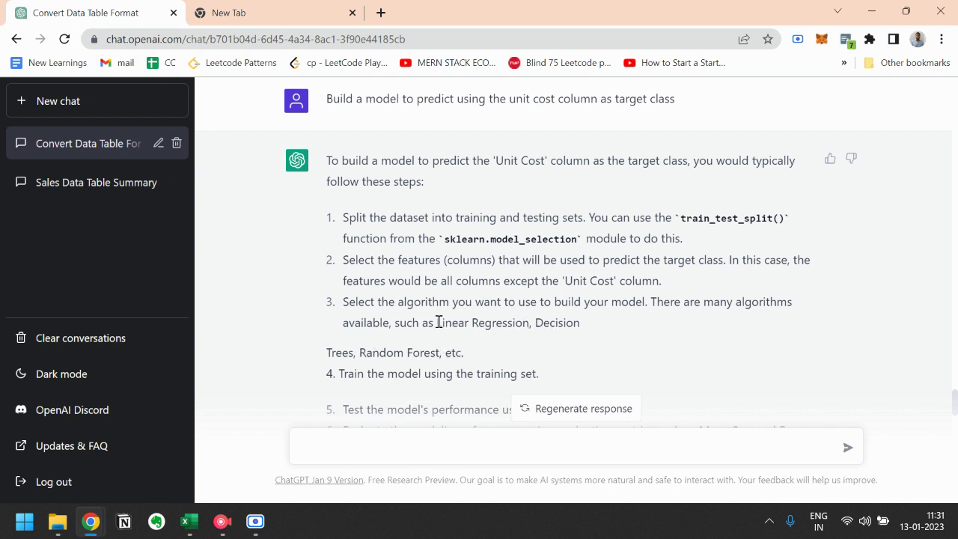
{"action": "mouse_move", "coordinate": [439, 322]}
{"action": "left_mouse_down"}
{"action": "mouse_move", "coordinate": [528, 326]}
{"action": "mouse_move", "coordinate": [437, 323]}
{"action": "left_mouse_up"}
{"action": "left_click", "coordinate": [535, 349]}
{"action": "left_click", "coordinate": [439, 337]}
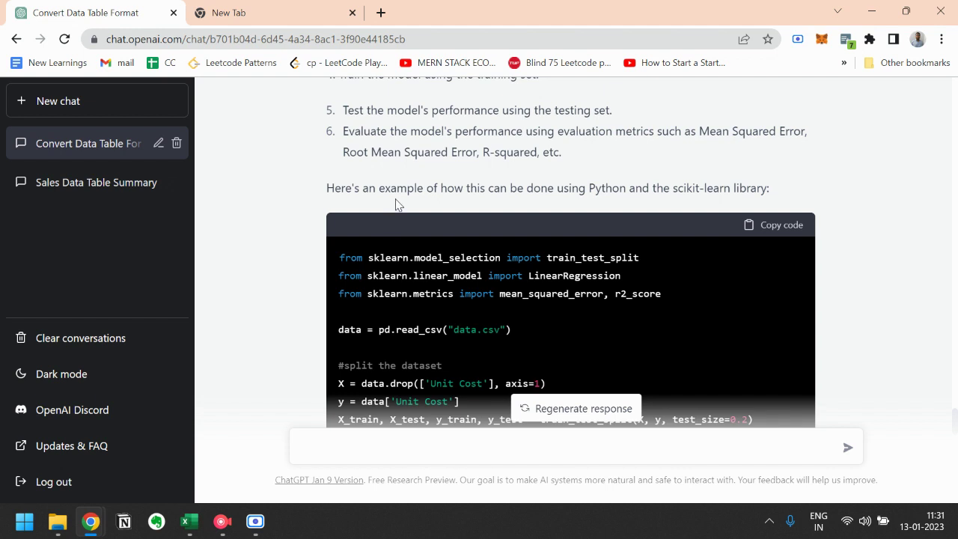
{"action": "scroll", "coordinate": [390, 293], "scroll_direction": "down", "scroll_amount": 2}
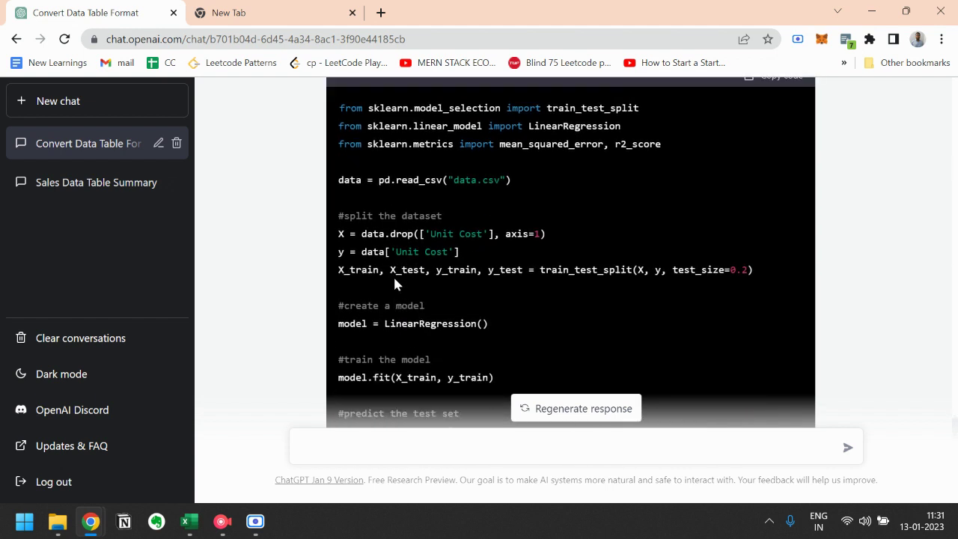
{"action": "triple_click", "coordinate": [345, 181]}
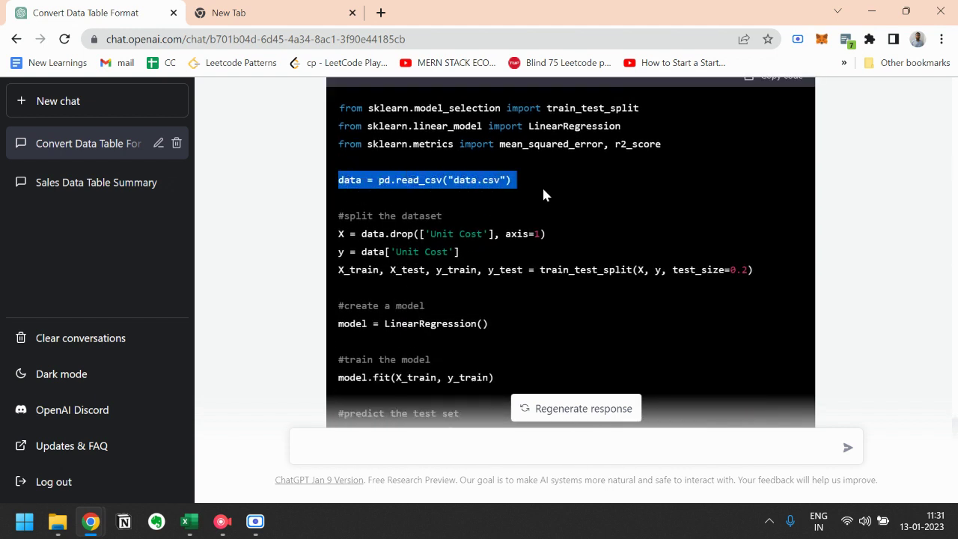
{"action": "left_click", "coordinate": [389, 233]}
{"action": "left_click_drag", "start_coordinate": [338, 234], "coordinate": [329, 252]}
{"action": "left_click", "coordinate": [332, 260]}
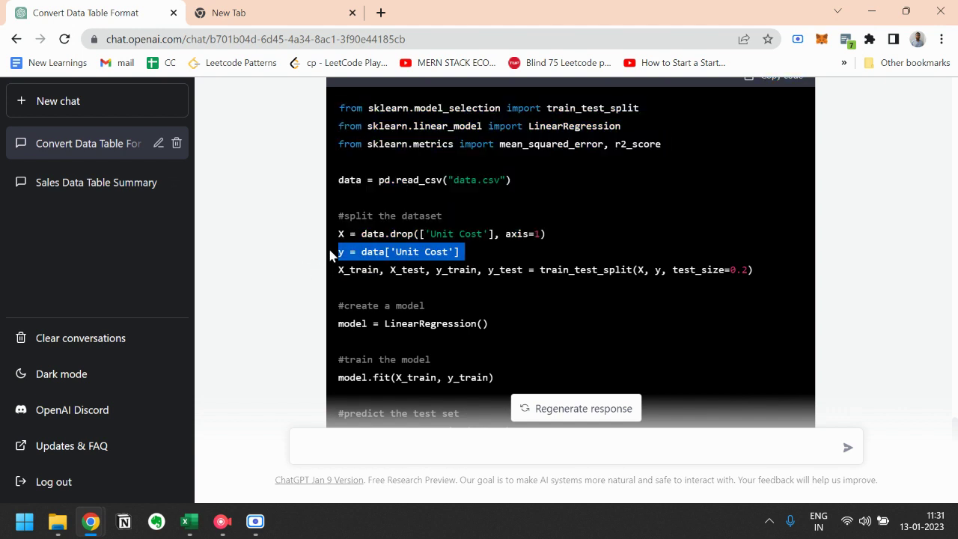
{"action": "left_click", "coordinate": [346, 271]}
{"action": "scroll", "coordinate": [365, 304], "scroll_direction": "down", "scroll_amount": 1}
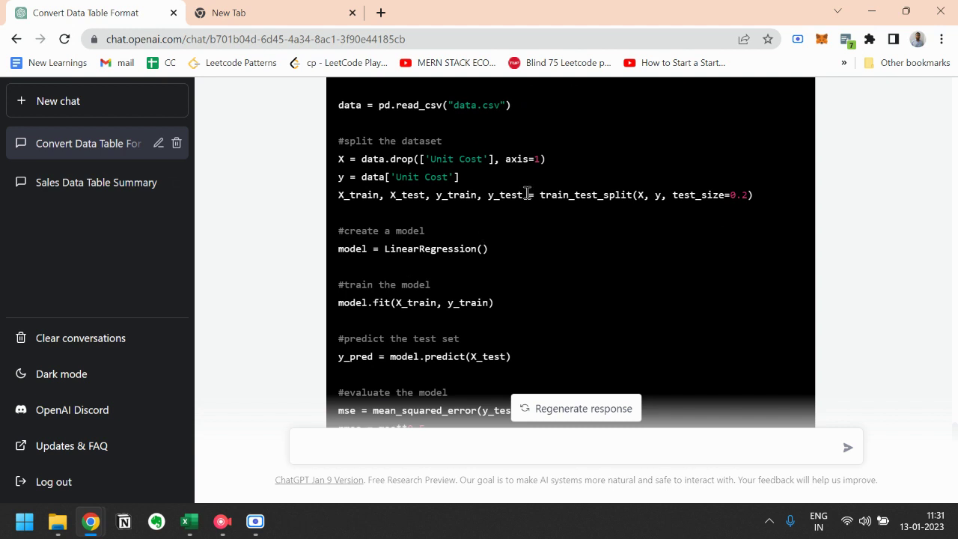
{"action": "left_click_drag", "start_coordinate": [538, 194], "coordinate": [646, 198]}
{"action": "left_click_drag", "start_coordinate": [752, 195], "coordinate": [675, 192]}
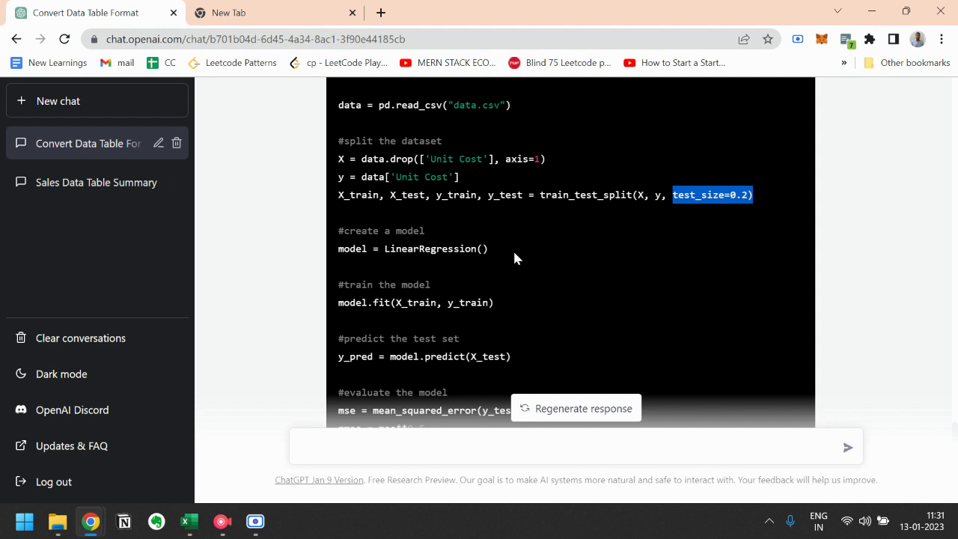
{"action": "scroll", "coordinate": [428, 282], "scroll_direction": "down", "scroll_amount": 1}
{"action": "left_click_drag", "start_coordinate": [342, 174], "coordinate": [504, 178]}
{"action": "left_click", "coordinate": [503, 178]}
{"action": "left_click_drag", "start_coordinate": [503, 228], "coordinate": [335, 229]}
{"action": "mouse_move", "coordinate": [338, 283]}
{"action": "left_mouse_down"}
{"action": "mouse_move", "coordinate": [504, 283]}
{"action": "mouse_move", "coordinate": [338, 263]}
{"action": "mouse_move", "coordinate": [333, 284]}
{"action": "left_mouse_up"}
{"action": "left_click", "coordinate": [516, 282]}
{"action": "left_click", "coordinate": [369, 330]}
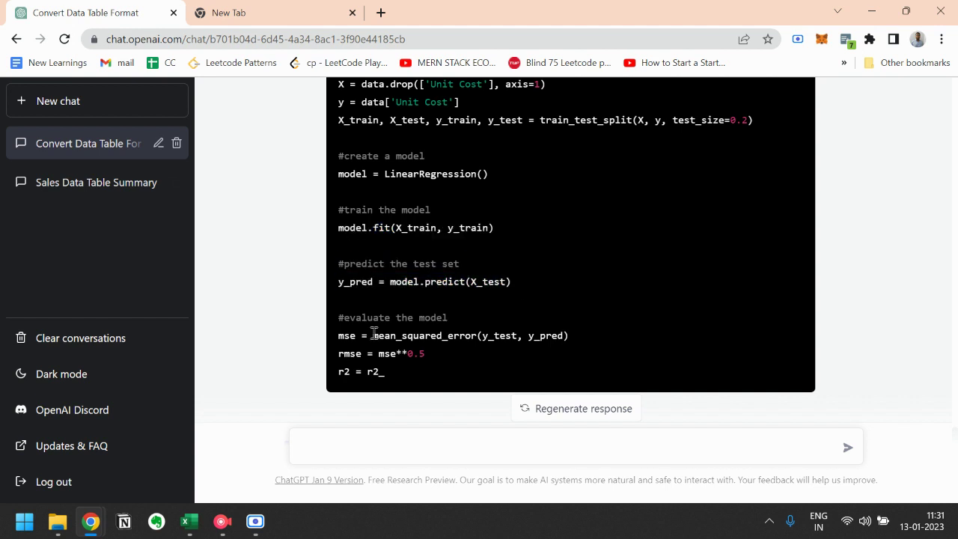
{"action": "left_click_drag", "start_coordinate": [338, 318], "coordinate": [448, 324]}
{"action": "left_click", "coordinate": [452, 332]}
{"action": "left_click_drag", "start_coordinate": [389, 335], "coordinate": [459, 335]}
{"action": "left_click", "coordinate": [471, 335]}
{"action": "scroll", "coordinate": [377, 277], "scroll_direction": "down", "scroll_amount": 3}
{"action": "scroll", "coordinate": [378, 285], "scroll_direction": "up", "scroll_amount": 2}
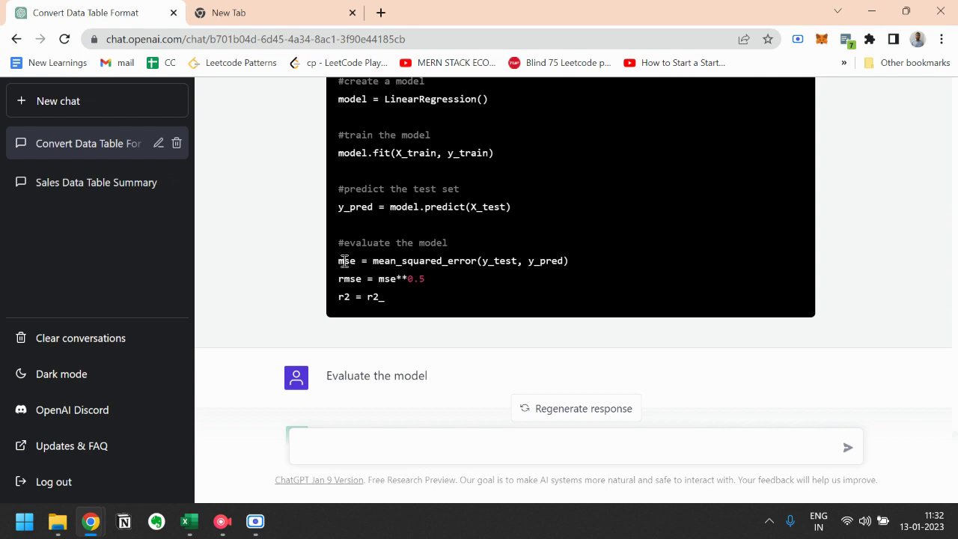
{"action": "left_click_drag", "start_coordinate": [344, 261], "coordinate": [371, 296]}
{"action": "left_click", "coordinate": [336, 271]}
{"action": "left_click", "coordinate": [373, 297]}
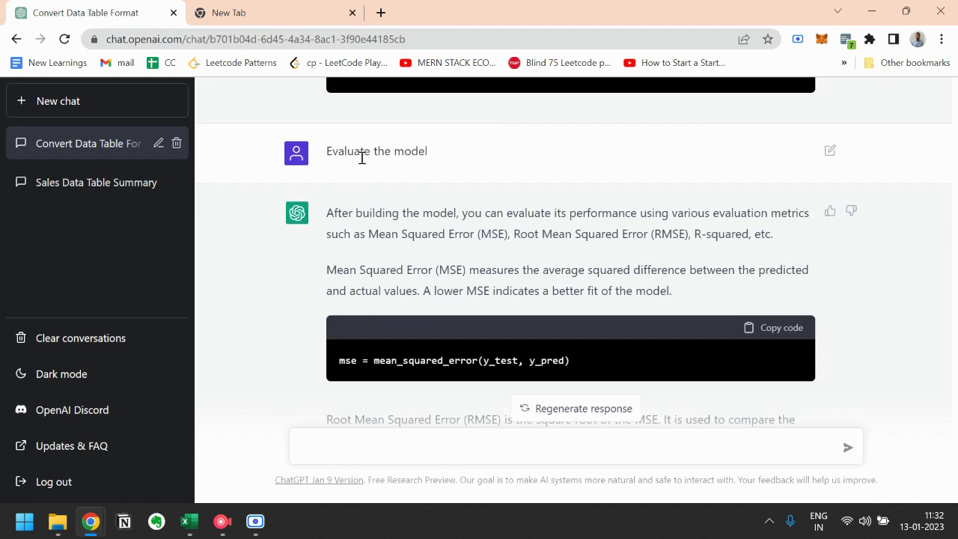
{"action": "left_click_drag", "start_coordinate": [338, 152], "coordinate": [428, 152]}
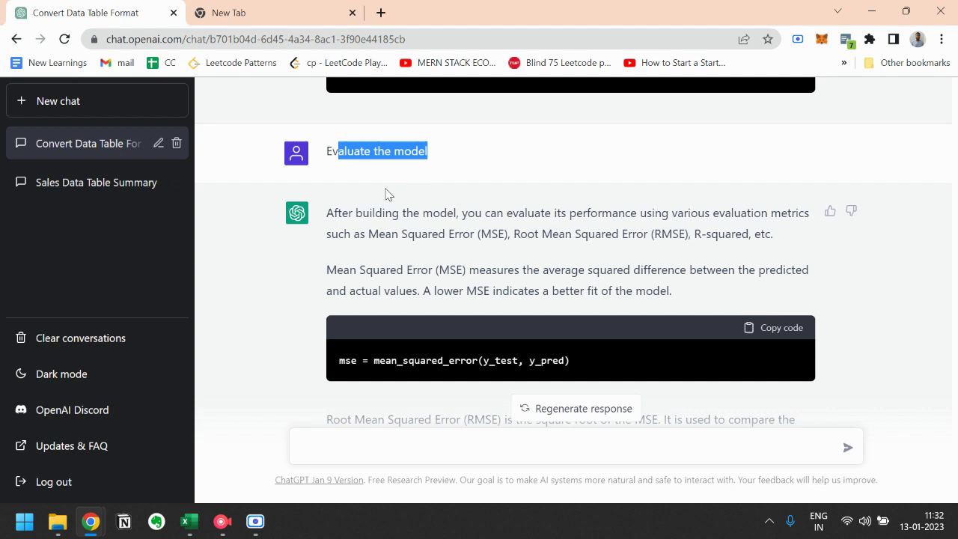
{"action": "left_click", "coordinate": [396, 217]}
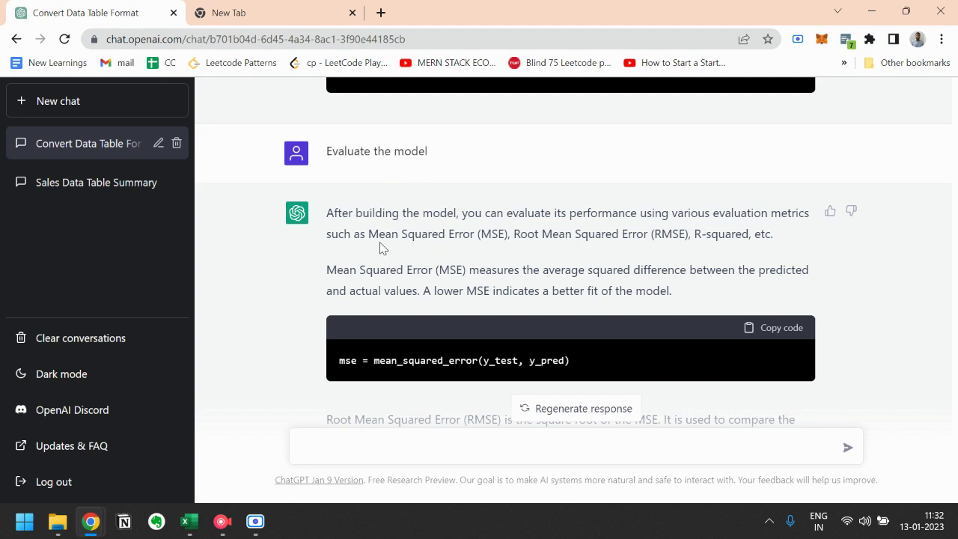
{"action": "left_click_drag", "start_coordinate": [378, 233], "coordinate": [507, 235]}
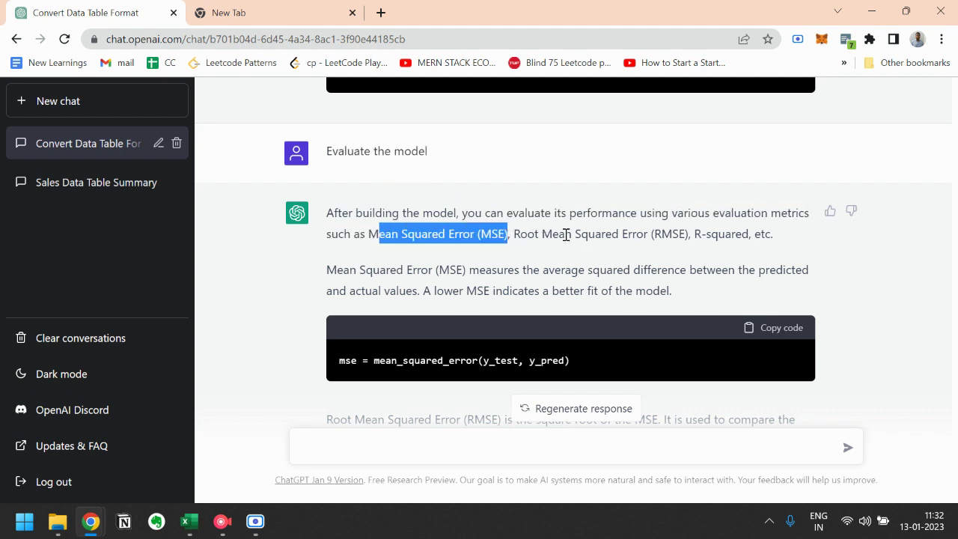
{"action": "scroll", "coordinate": [524, 261], "scroll_direction": "down", "scroll_amount": 1}
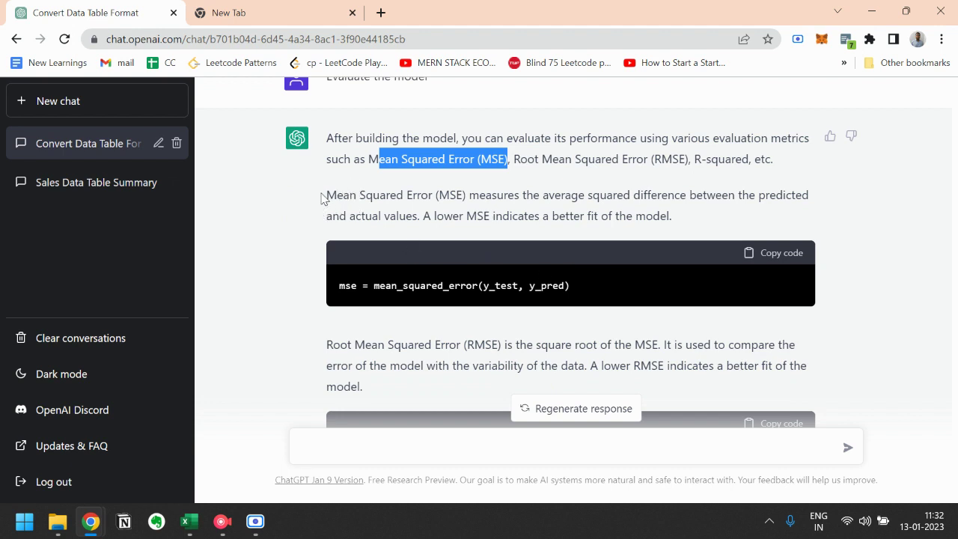
{"action": "left_click_drag", "start_coordinate": [325, 199], "coordinate": [439, 187]}
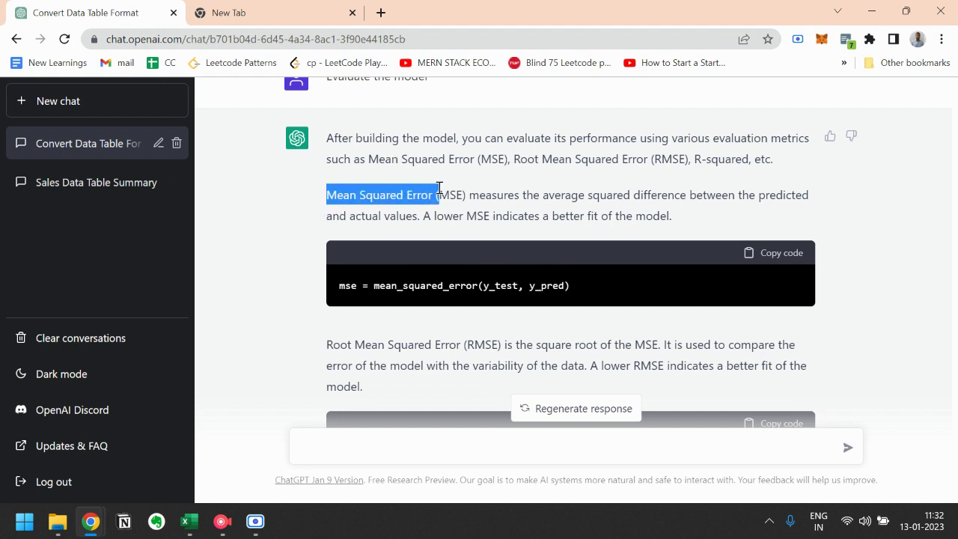
{"action": "triple_click", "coordinate": [349, 285]}
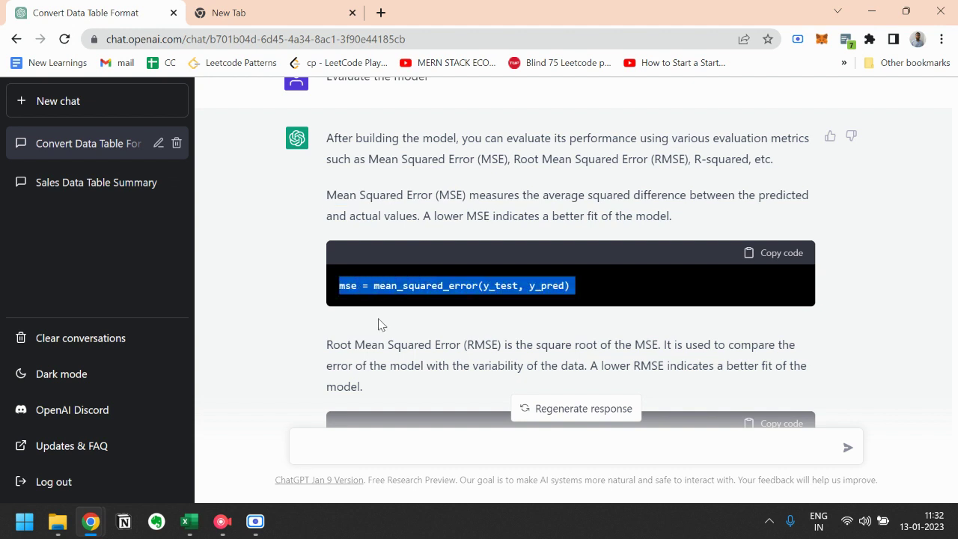
{"action": "scroll", "coordinate": [378, 322], "scroll_direction": "down", "scroll_amount": 2}
{"action": "left_click_drag", "start_coordinate": [339, 196], "coordinate": [499, 196]}
{"action": "left_click", "coordinate": [450, 257]}
{"action": "left_click_drag", "start_coordinate": [335, 308], "coordinate": [425, 307]}
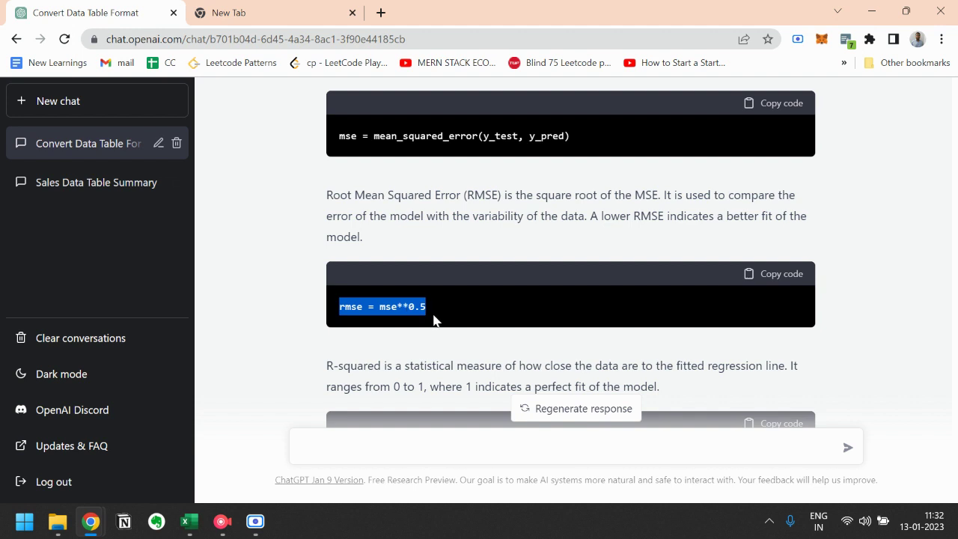
{"action": "left_click", "coordinate": [432, 314]}
{"action": "left_click_drag", "start_coordinate": [434, 312], "coordinate": [310, 303]}
{"action": "left_click", "coordinate": [327, 342]}
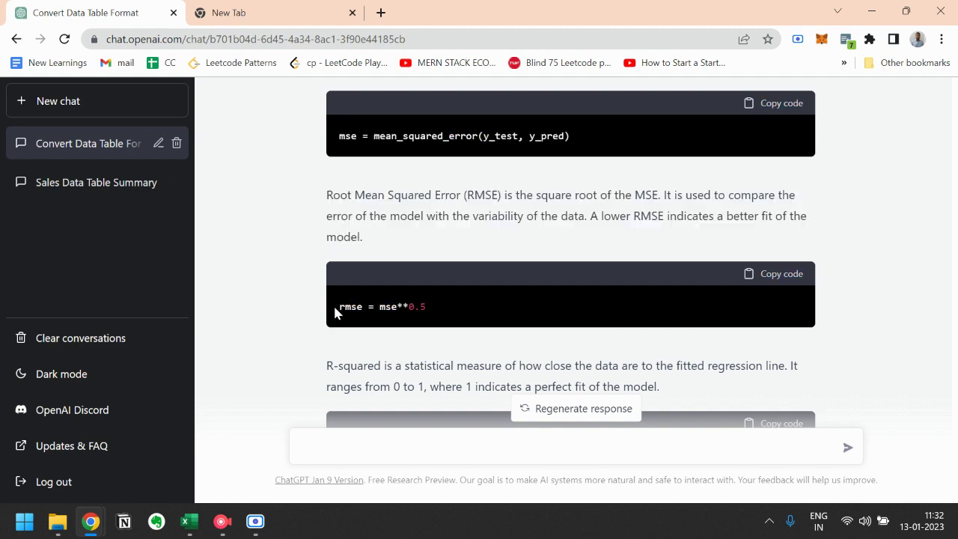
{"action": "scroll", "coordinate": [339, 314], "scroll_direction": "down", "scroll_amount": 2}
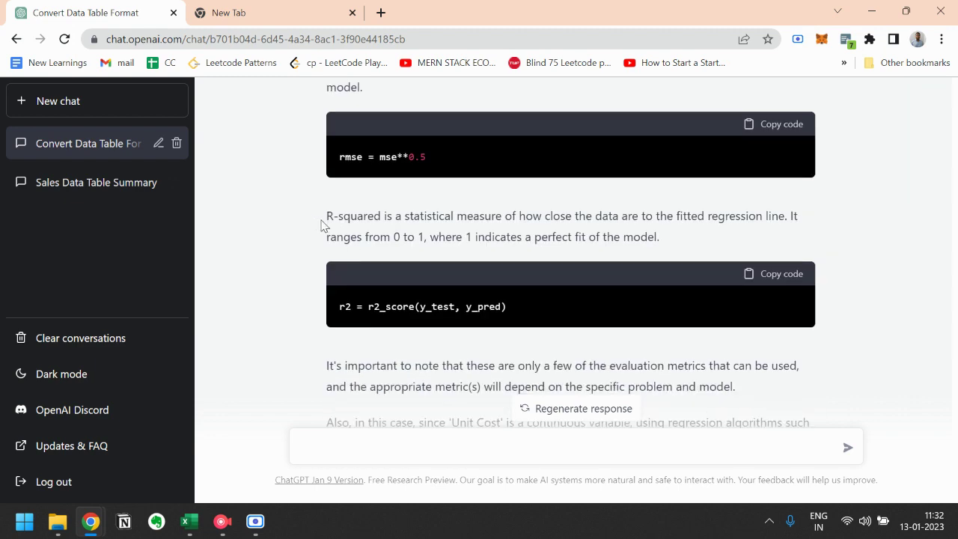
{"action": "left_click_drag", "start_coordinate": [327, 215], "coordinate": [382, 227]}
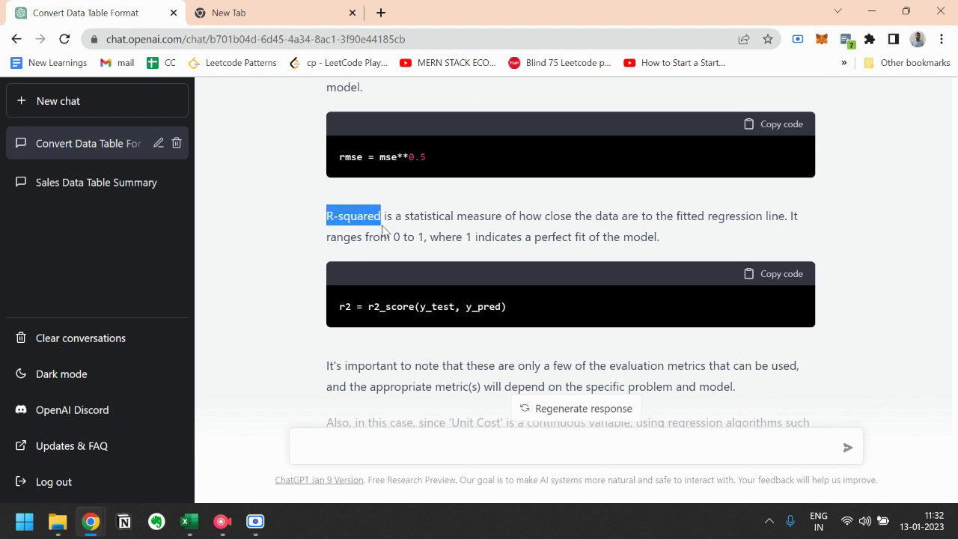
{"action": "left_click_drag", "start_coordinate": [338, 309], "coordinate": [511, 315]}
{"action": "left_click", "coordinate": [518, 316]}
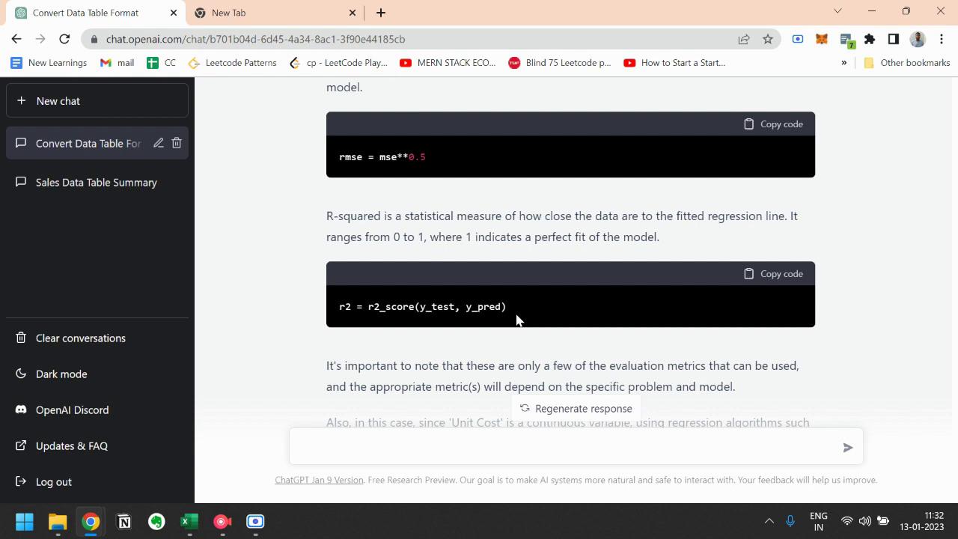
{"action": "scroll", "coordinate": [452, 330], "scroll_direction": "down", "scroll_amount": 3}
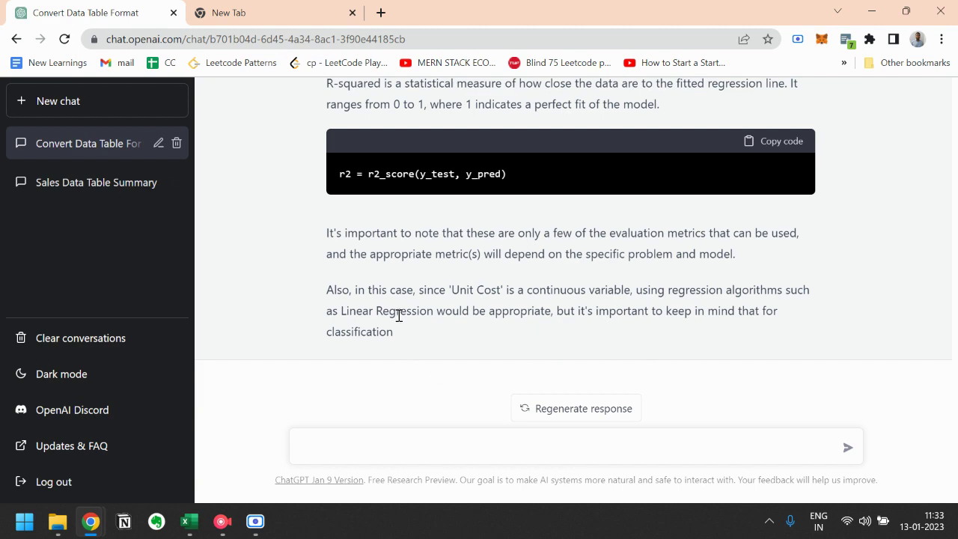
Step: Scroll back up to the pasted sales CSV rows, then switch to the Excel workbook
{"action": "scroll", "coordinate": [404, 331], "scroll_direction": "up", "scroll_amount": 3}
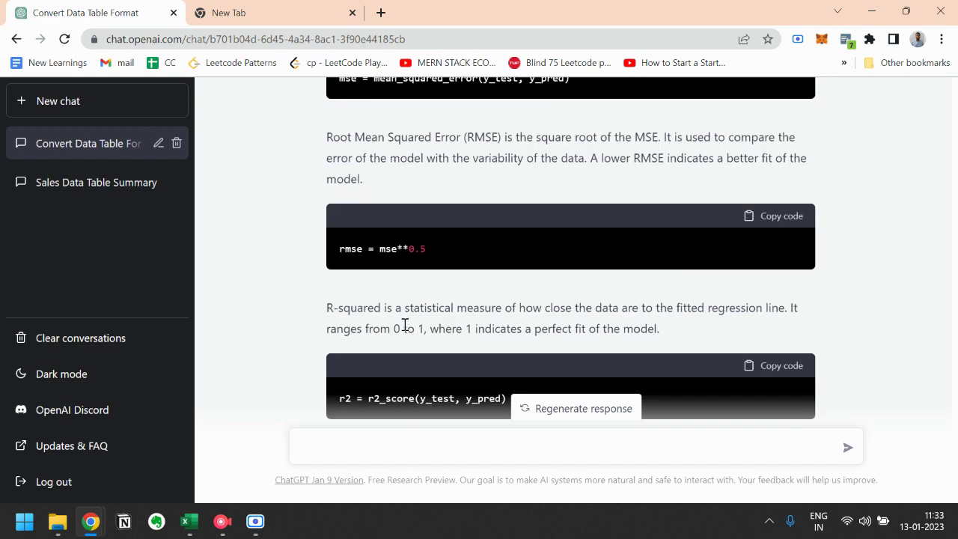
{"action": "scroll", "coordinate": [404, 323], "scroll_direction": "up", "scroll_amount": 5}
{"action": "scroll", "coordinate": [403, 323], "scroll_direction": "up", "scroll_amount": 20}
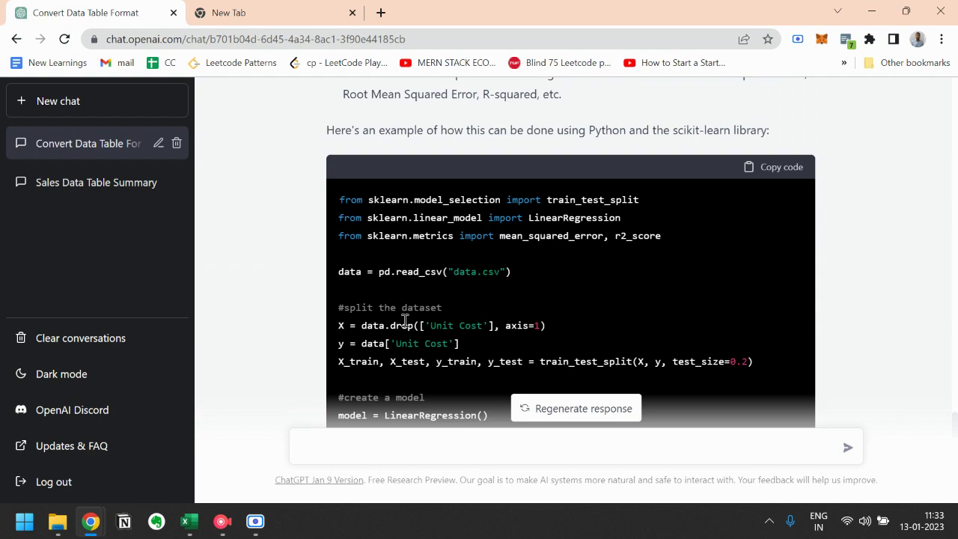
{"action": "scroll", "coordinate": [410, 318], "scroll_direction": "up", "scroll_amount": 20}
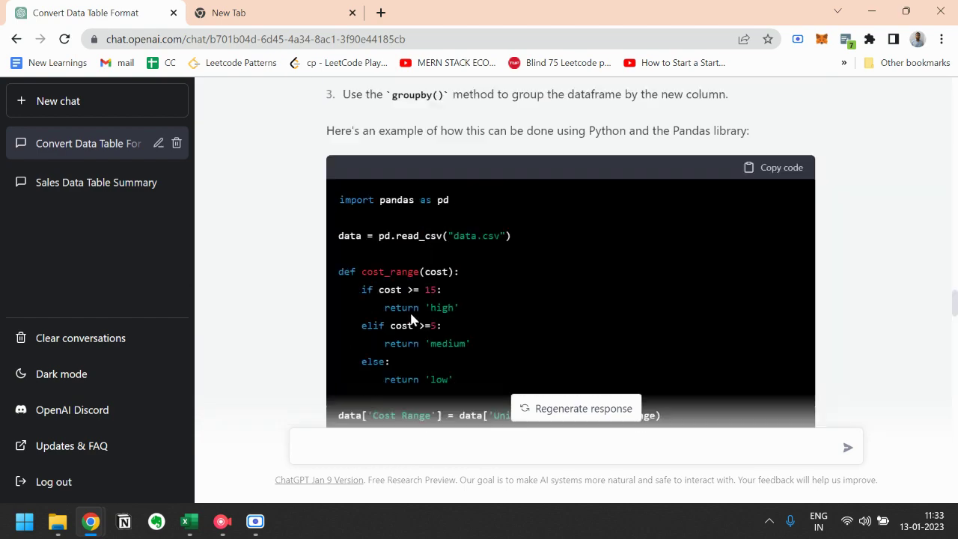
{"action": "scroll", "coordinate": [411, 314], "scroll_direction": "up", "scroll_amount": 20}
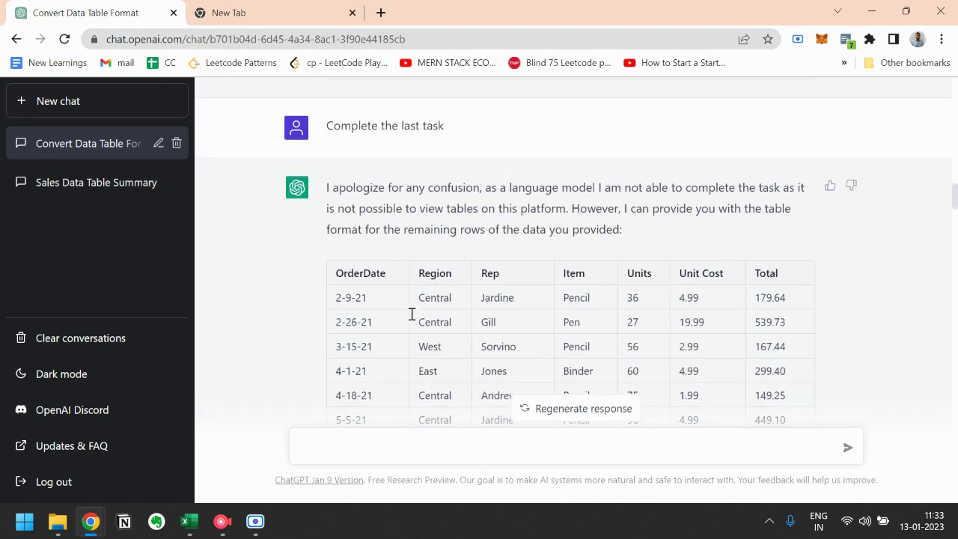
{"action": "scroll", "coordinate": [410, 314], "scroll_direction": "up", "scroll_amount": 6}
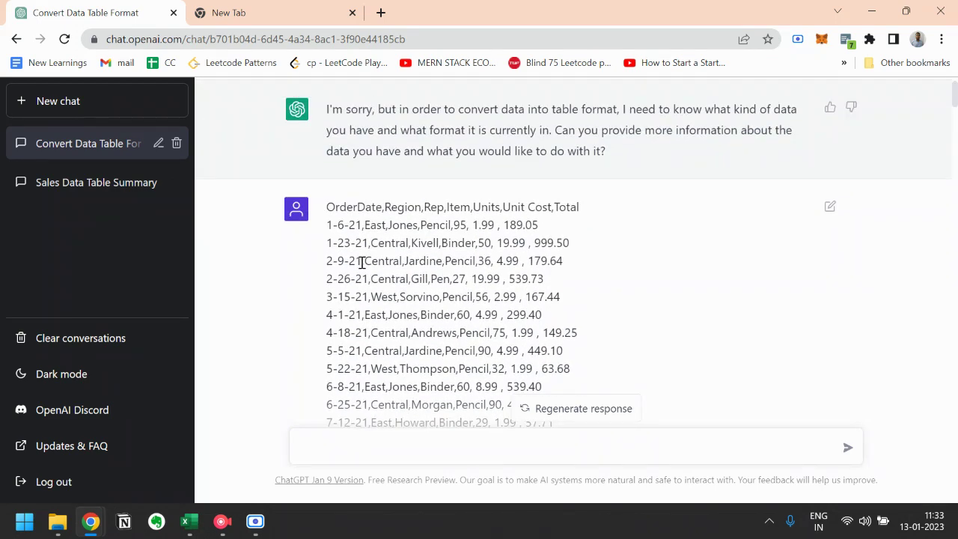
{"action": "left_click", "coordinate": [190, 521]}
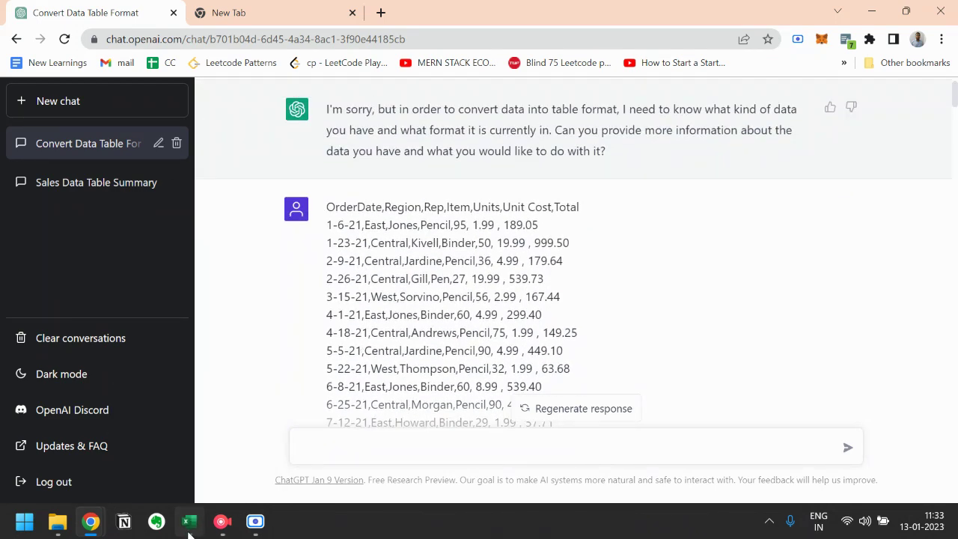
Step: Inspect SalesOrders cells such as the 449.10 Total in row 12 and scroll the data
{"action": "left_click", "coordinate": [251, 275]}
{"action": "left_click", "coordinate": [303, 359]}
{"action": "left_click", "coordinate": [389, 319]}
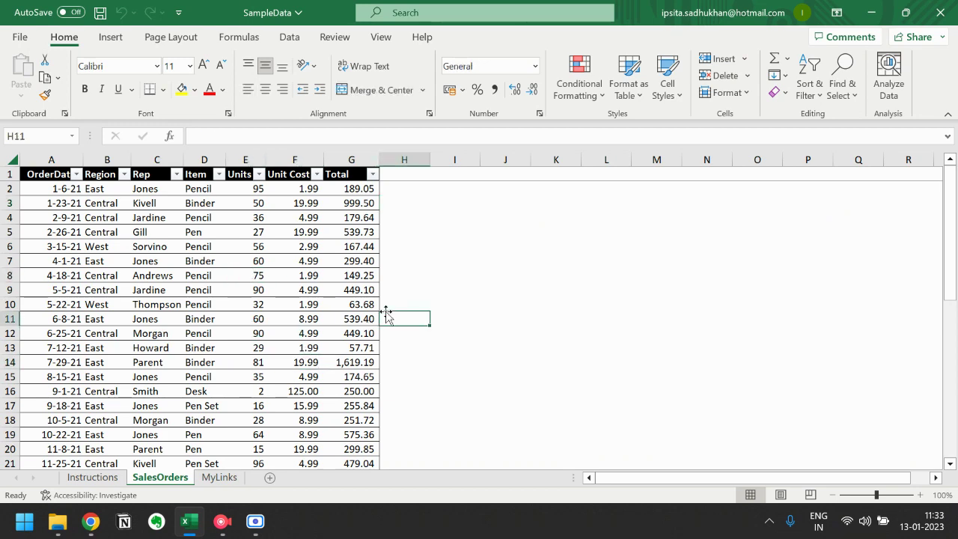
{"action": "left_click", "coordinate": [371, 333]}
{"action": "scroll", "coordinate": [396, 333], "scroll_direction": "down", "scroll_amount": 1}
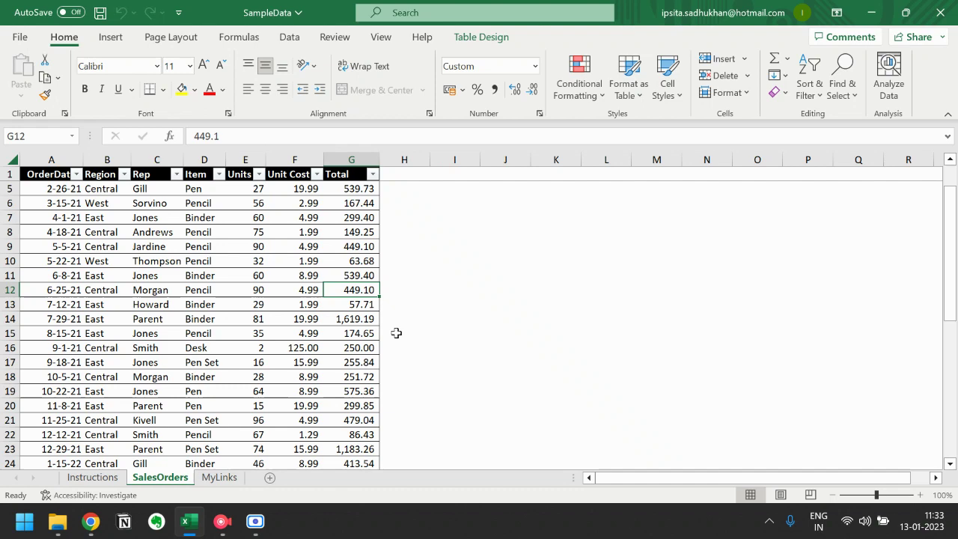
{"action": "scroll", "coordinate": [396, 332], "scroll_direction": "up", "scroll_amount": 1}
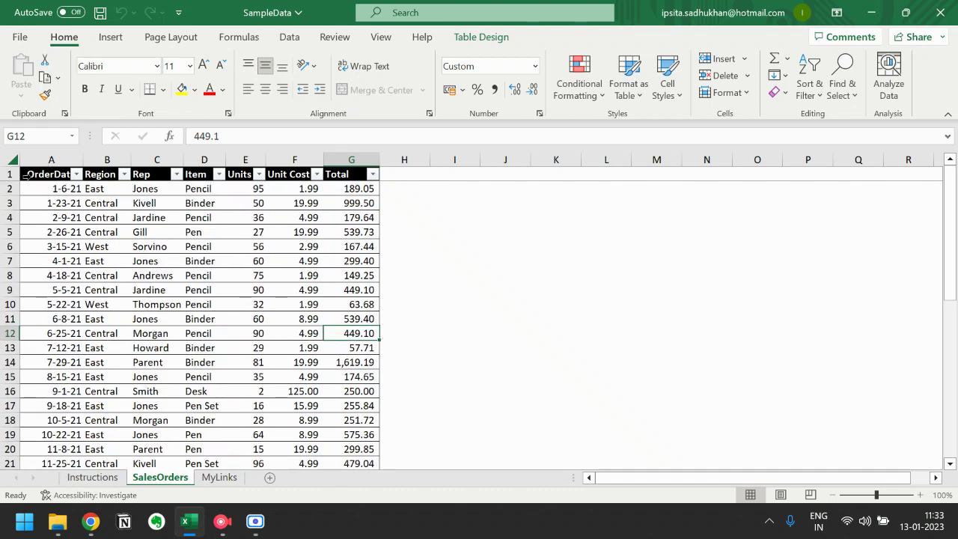